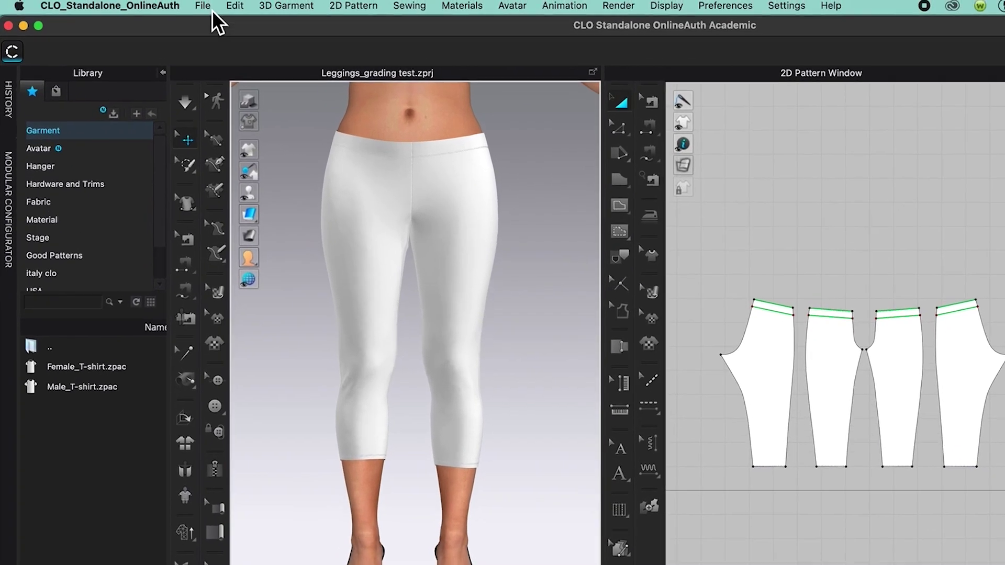
Save only the garment as Legging_garment.zpac in the Downloads folder.
{"action": "left_click", "coordinate": [191, 0]}
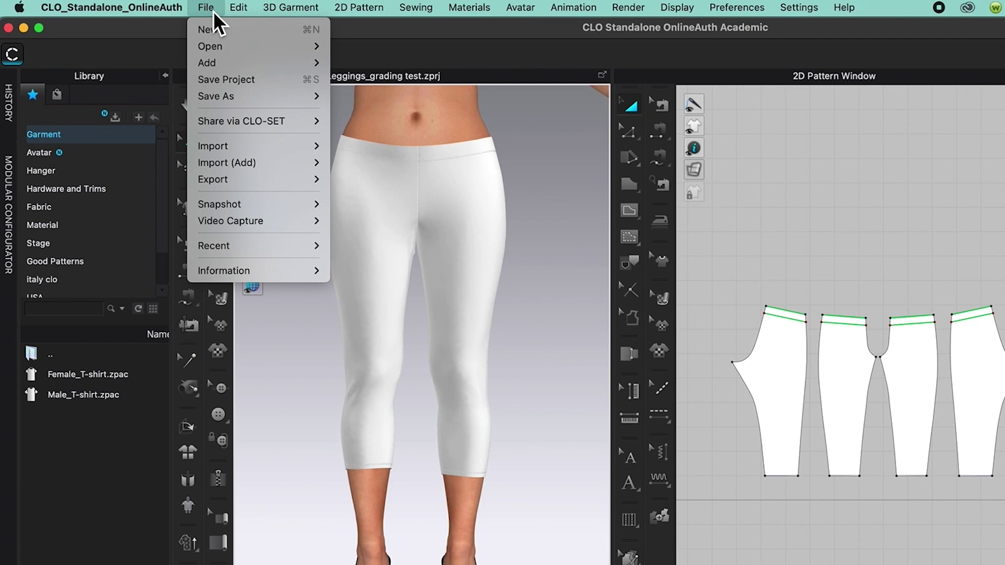
{"action": "mouse_move", "coordinate": [229, 102]}
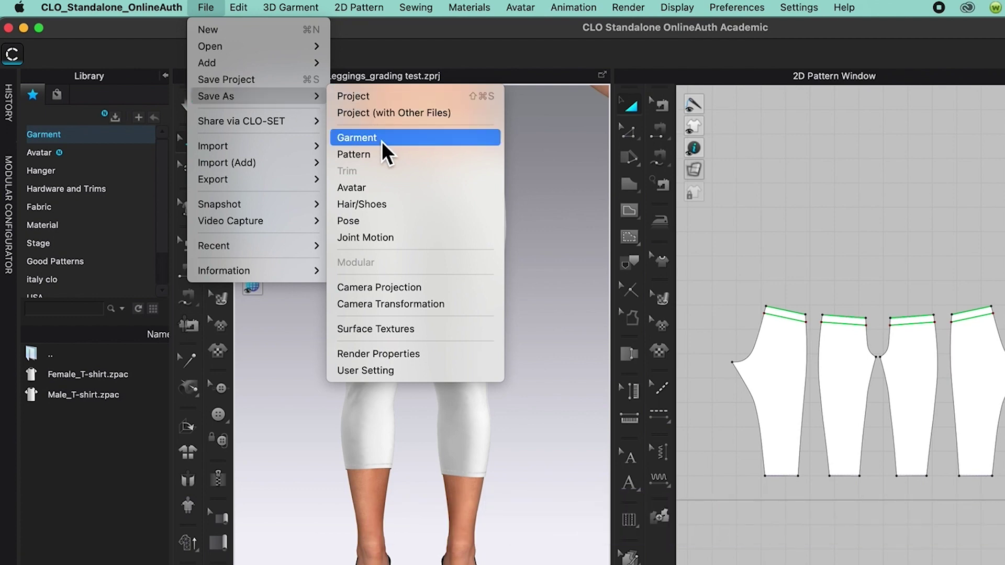
{"action": "left_click", "coordinate": [413, 142]}
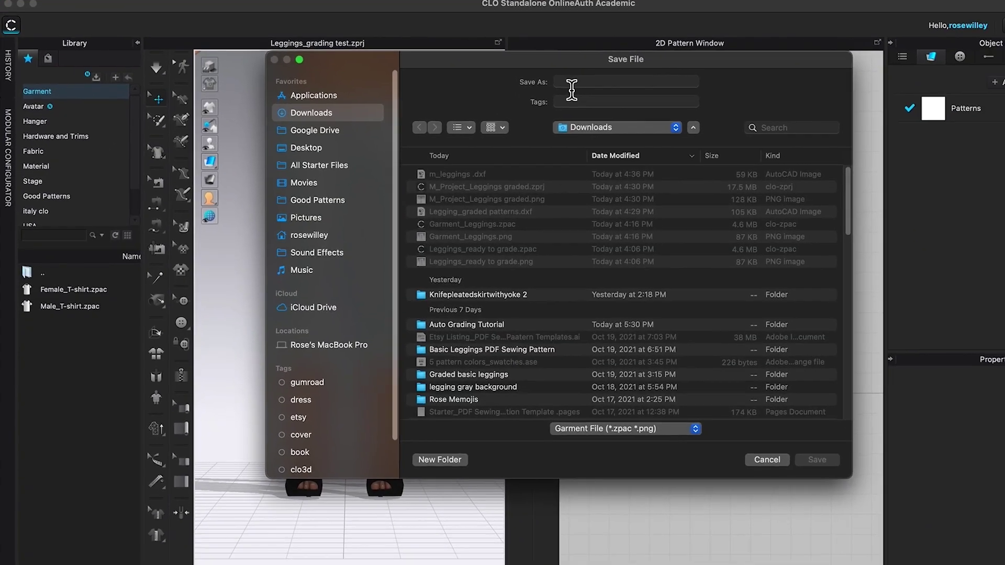
{"action": "left_click", "coordinate": [646, 110]}
{"action": "type", "text": "Legging_garment"}
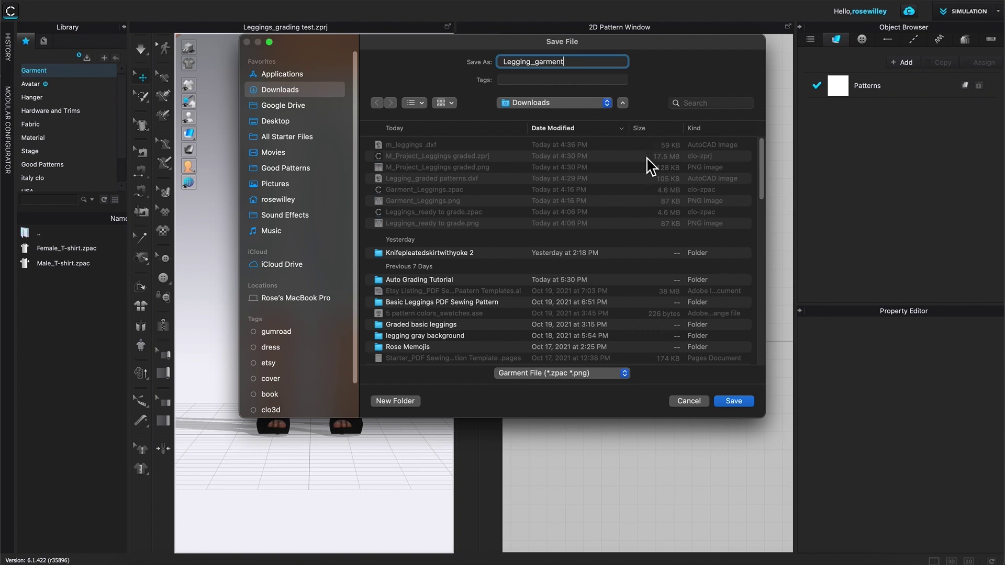
{"action": "left_click", "coordinate": [747, 403]}
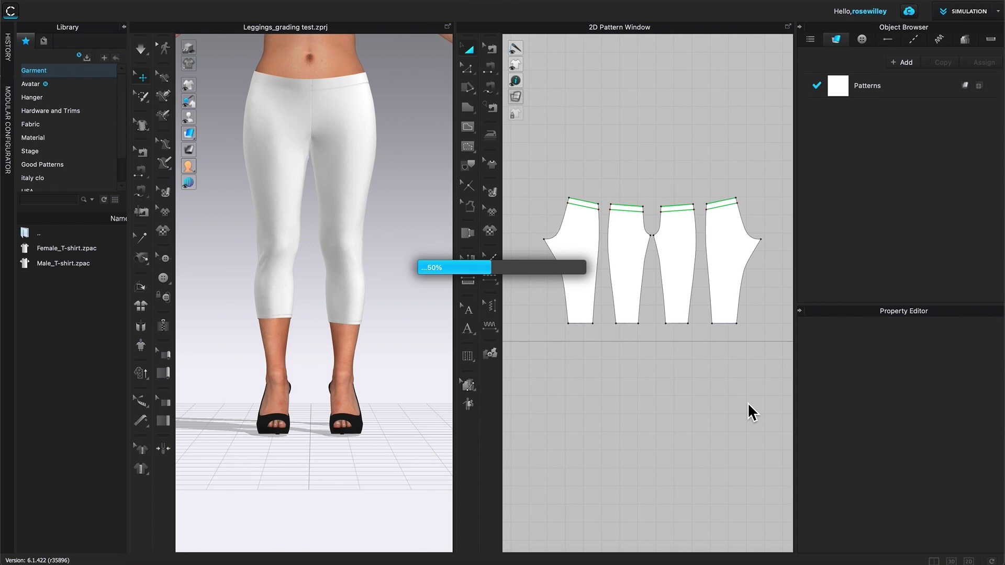
Delete all four leggings pattern pieces and zoom the 3D view out to the full avatar.
{"action": "scroll", "coordinate": [745, 401], "scroll_direction": "down", "scroll_amount": 1}
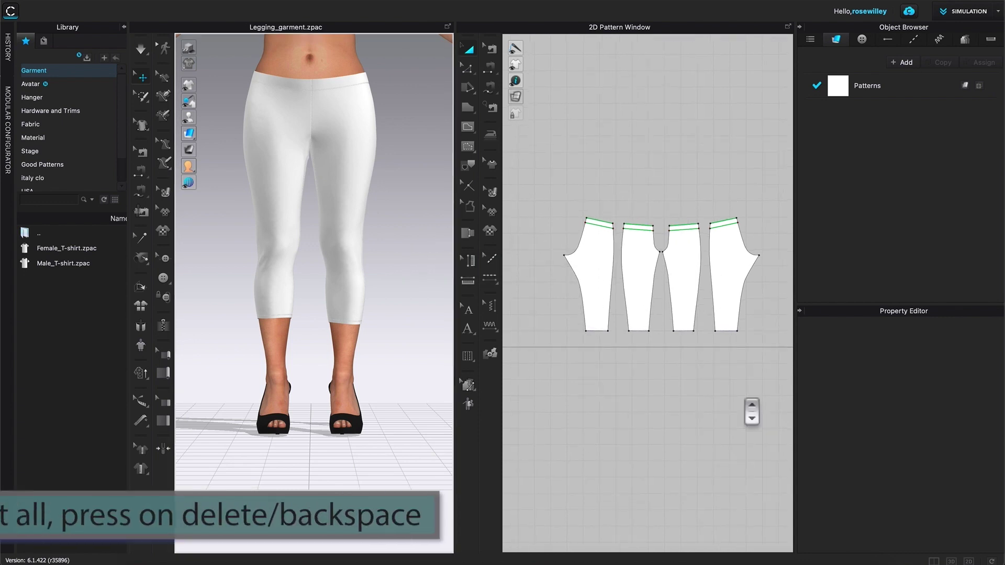
{"action": "left_click_drag", "start_coordinate": [541, 174], "coordinate": [773, 387]}
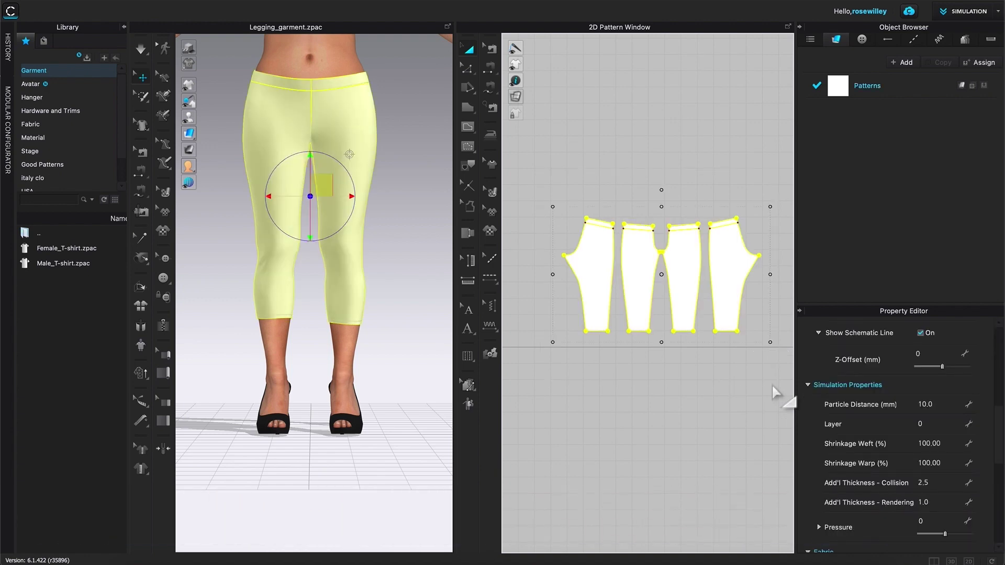
{"action": "key", "text": "Delete"}
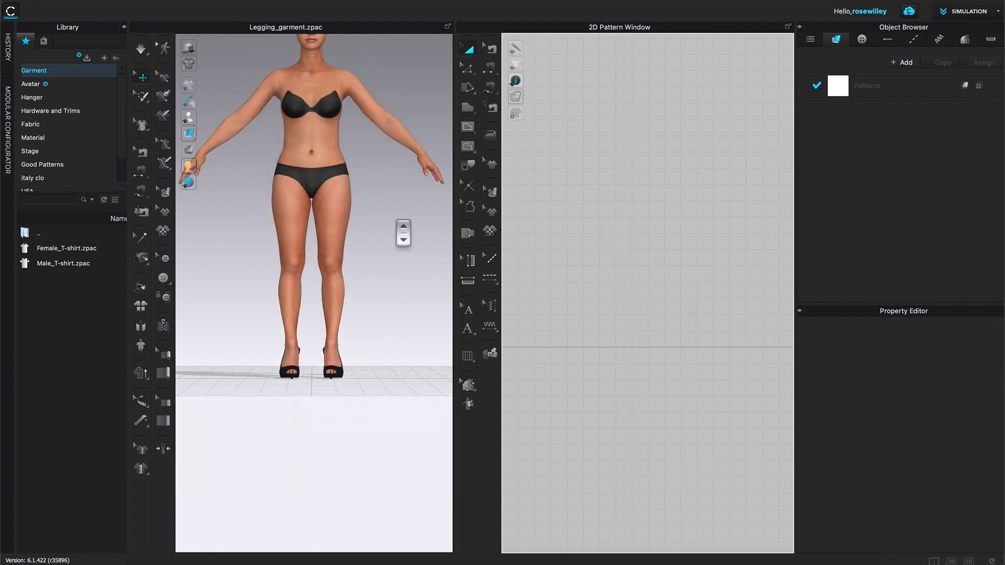
{"action": "key", "text": "ctrl+minus"}
{"action": "key", "text": "ctrl+minus"}
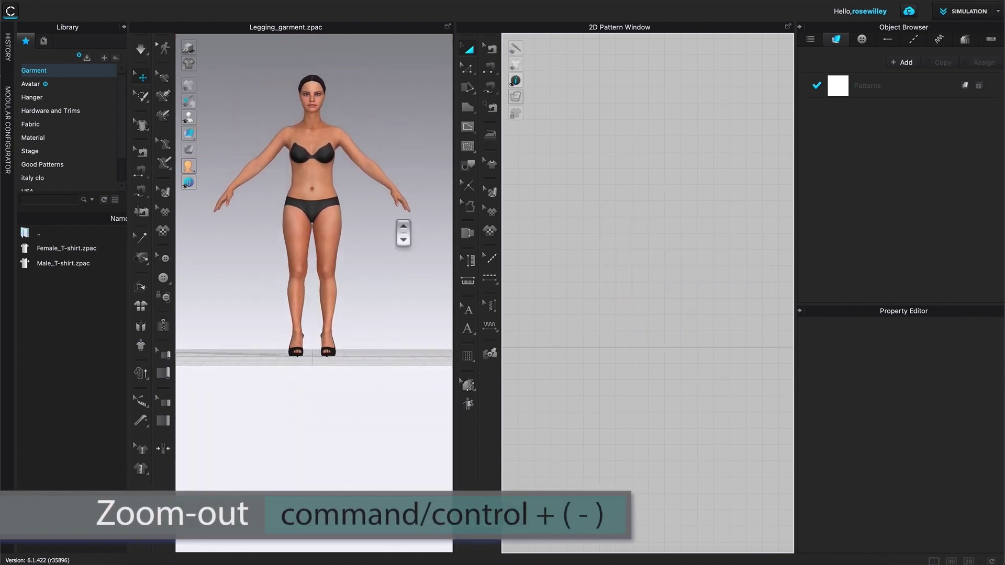
{"action": "key", "text": "ctrl+minus"}
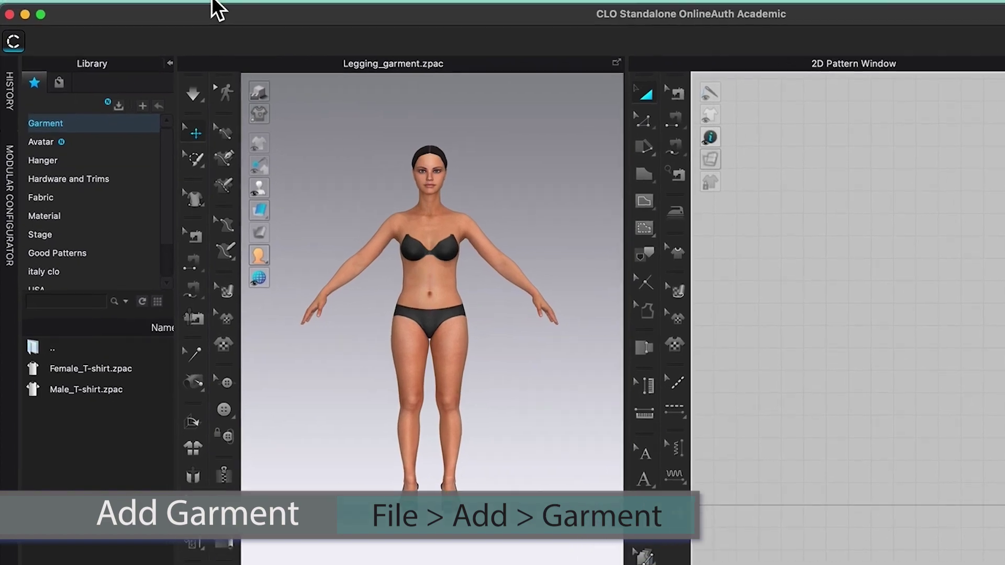
Add Legging_garment.zpac back as a garment, declining to load the avatar pose and size.
{"action": "left_click", "coordinate": [264, 7]}
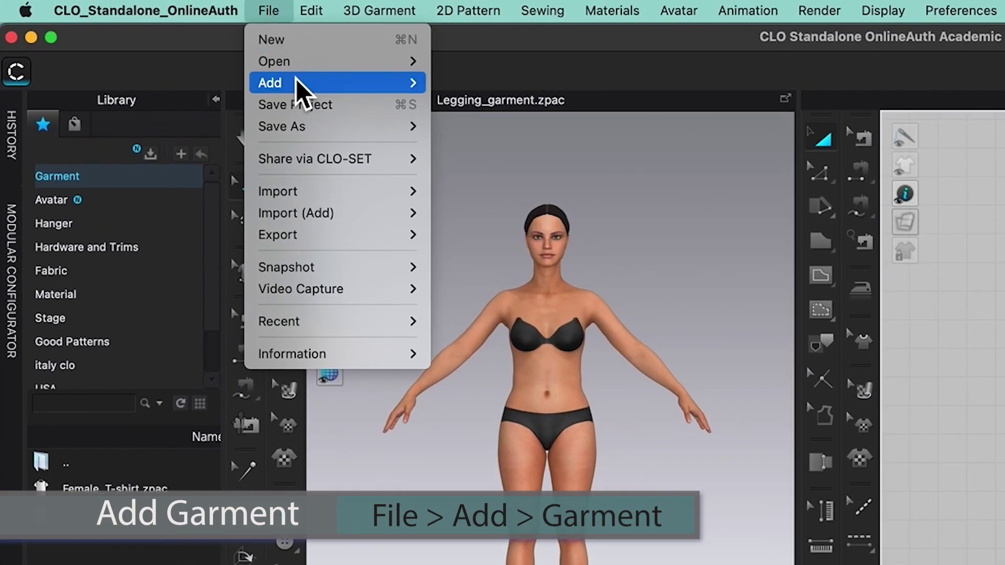
{"action": "mouse_move", "coordinate": [297, 84]}
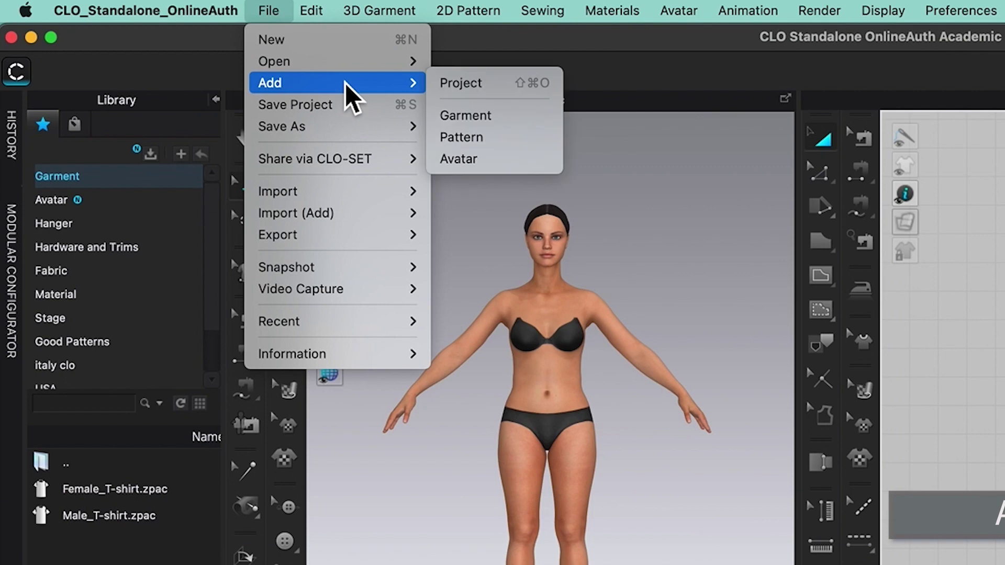
{"action": "mouse_move", "coordinate": [352, 87]}
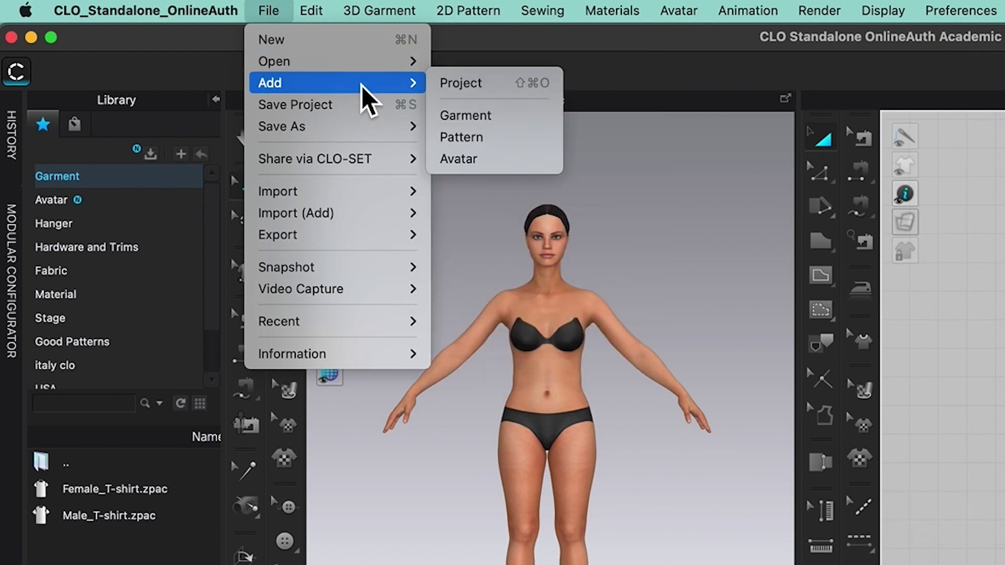
{"action": "left_click", "coordinate": [518, 116]}
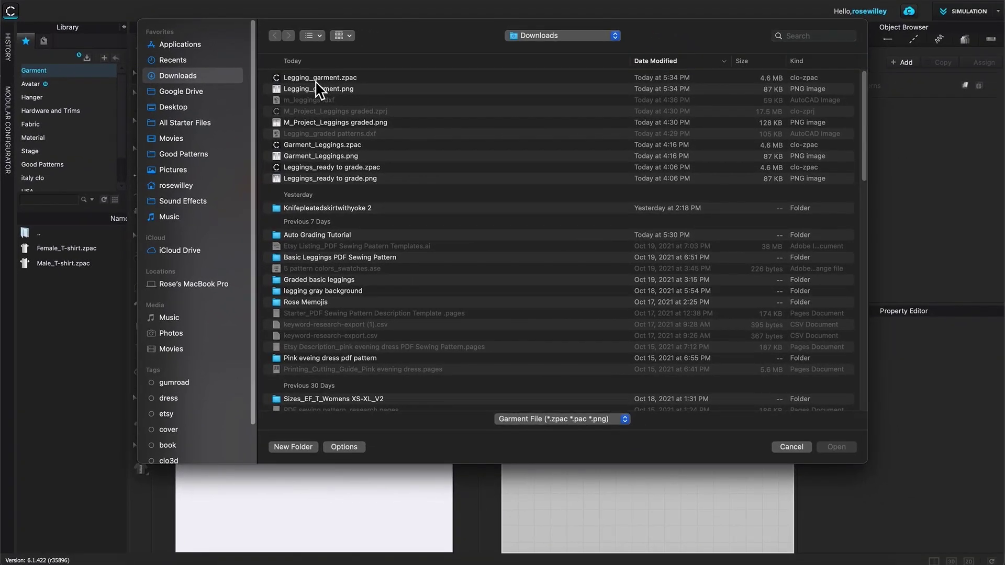
{"action": "left_click", "coordinate": [358, 82]}
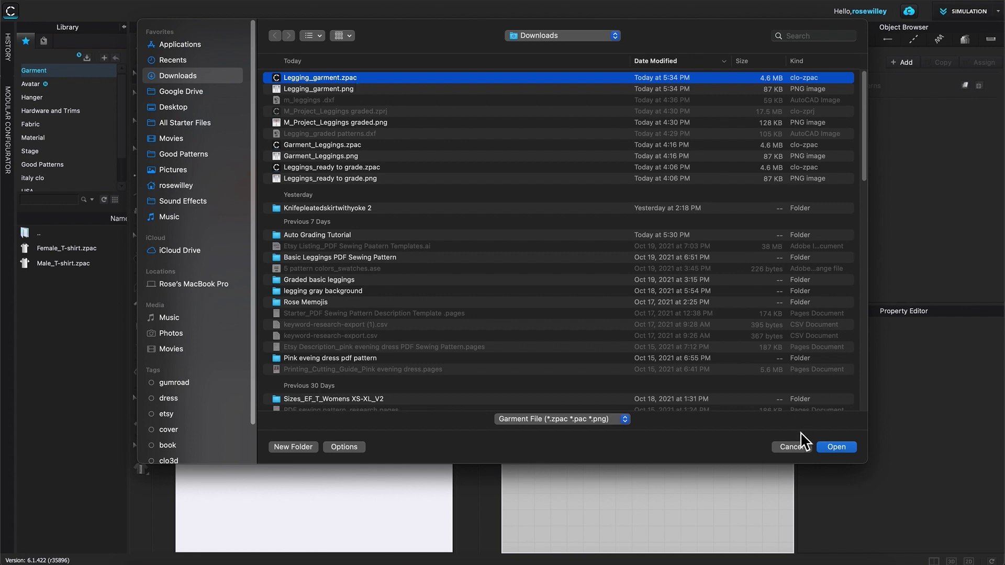
{"action": "left_click", "coordinate": [843, 449]}
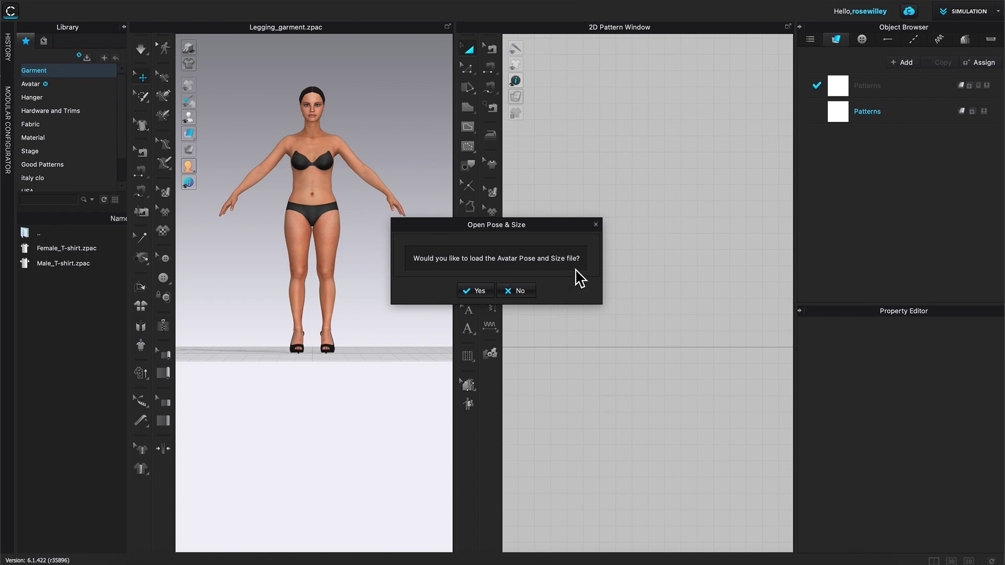
{"action": "left_click", "coordinate": [518, 291]}
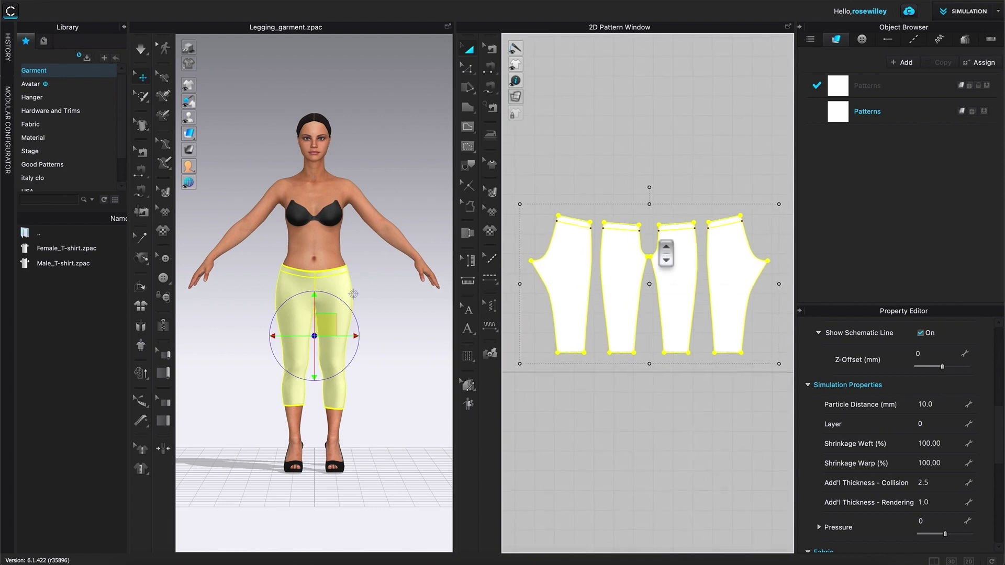
Set the leggings' Simulation Properties Particle Distance to 20 mm.
{"action": "scroll", "coordinate": [666, 254], "scroll_direction": "down", "scroll_amount": 2}
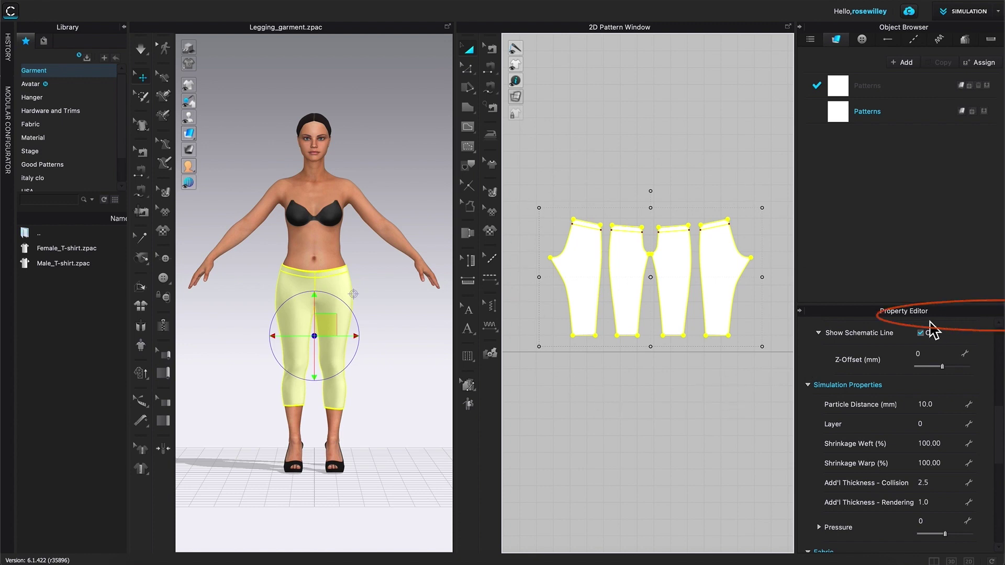
{"action": "scroll", "coordinate": [917, 337], "scroll_direction": "down", "scroll_amount": 2}
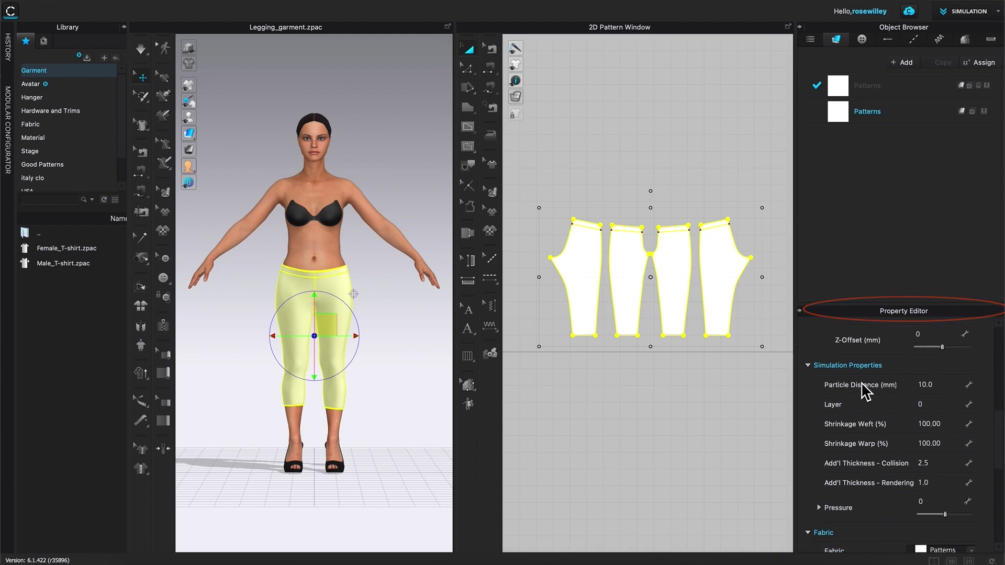
{"action": "left_click", "coordinate": [922, 388]}
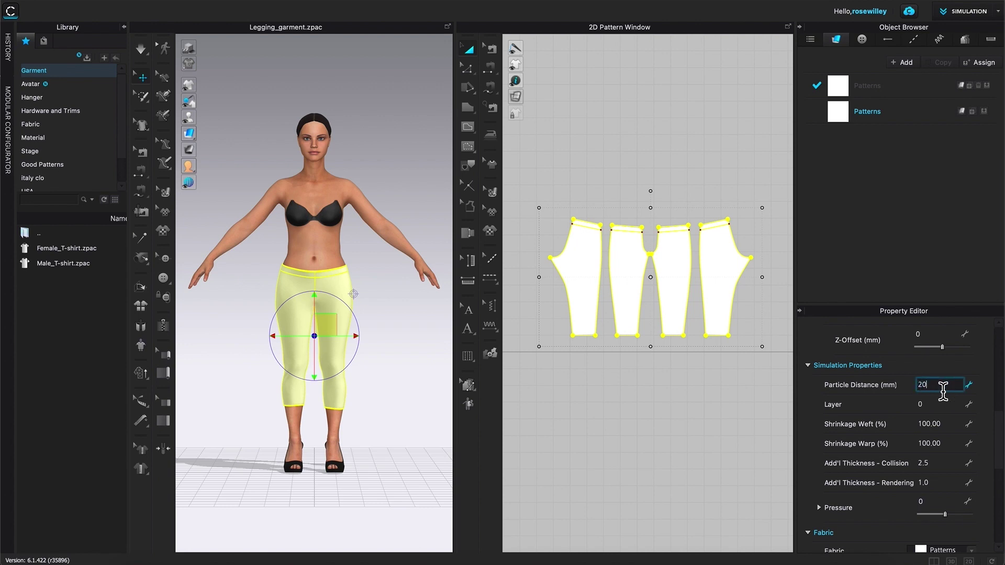
{"action": "key", "text": "Return"}
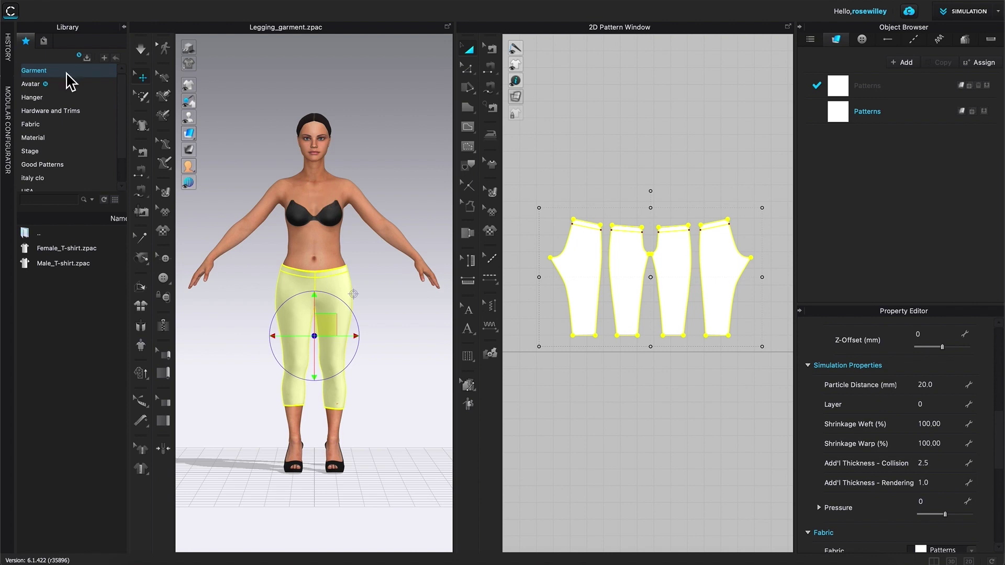
Browse Library Avatar > Female_V2 > Size > US_ASTM_Missy_Curvy and widen the library panel.
{"action": "scroll", "coordinate": [74, 128], "scroll_direction": "down", "scroll_amount": 1}
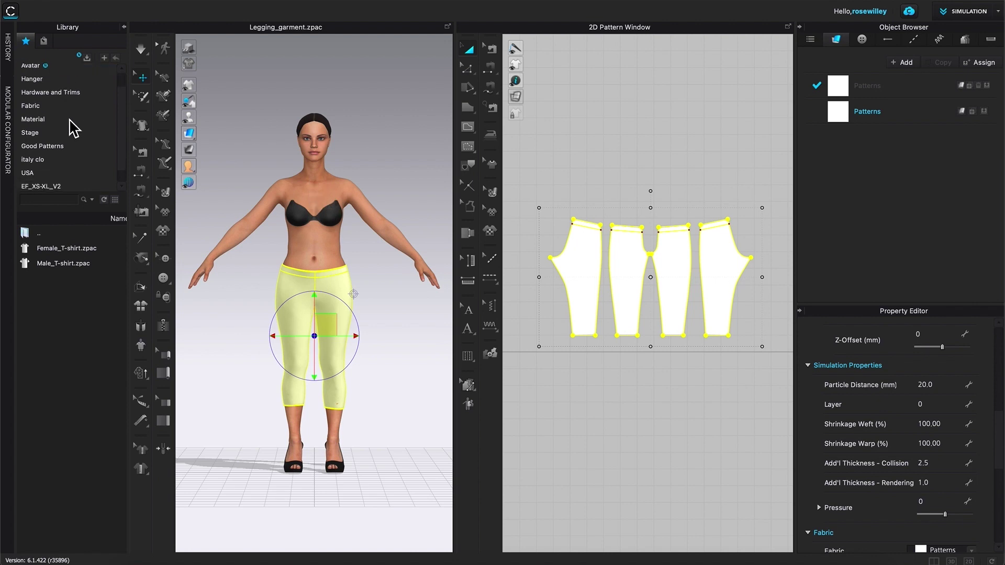
{"action": "scroll", "coordinate": [74, 128], "scroll_direction": "up", "scroll_amount": 1}
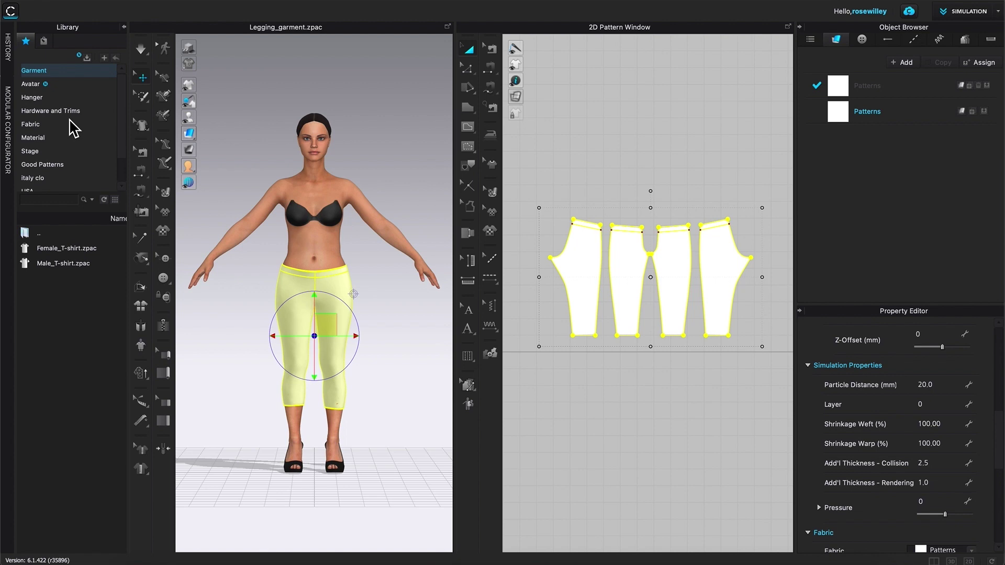
{"action": "left_click", "coordinate": [46, 87]}
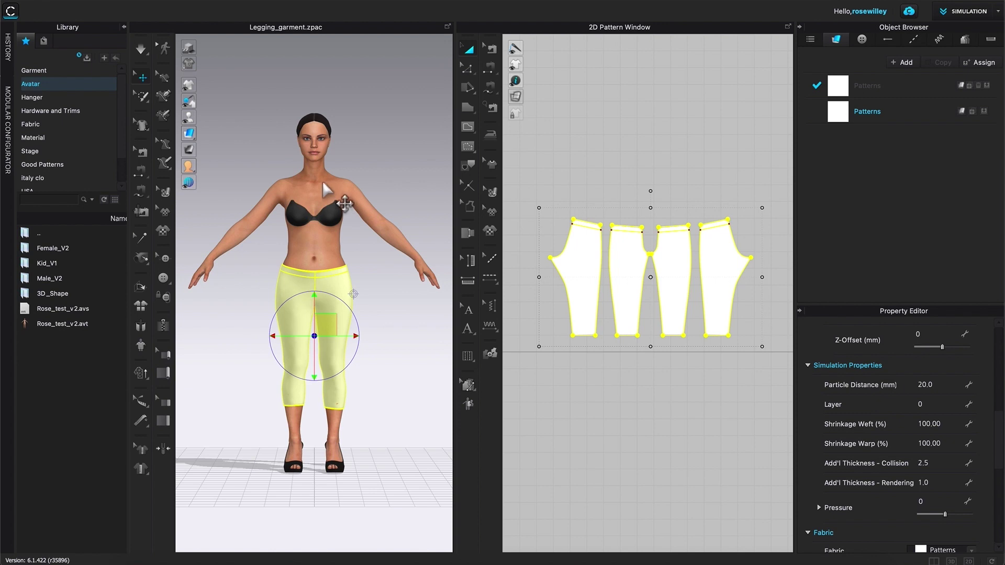
{"action": "double_click", "coordinate": [74, 252]}
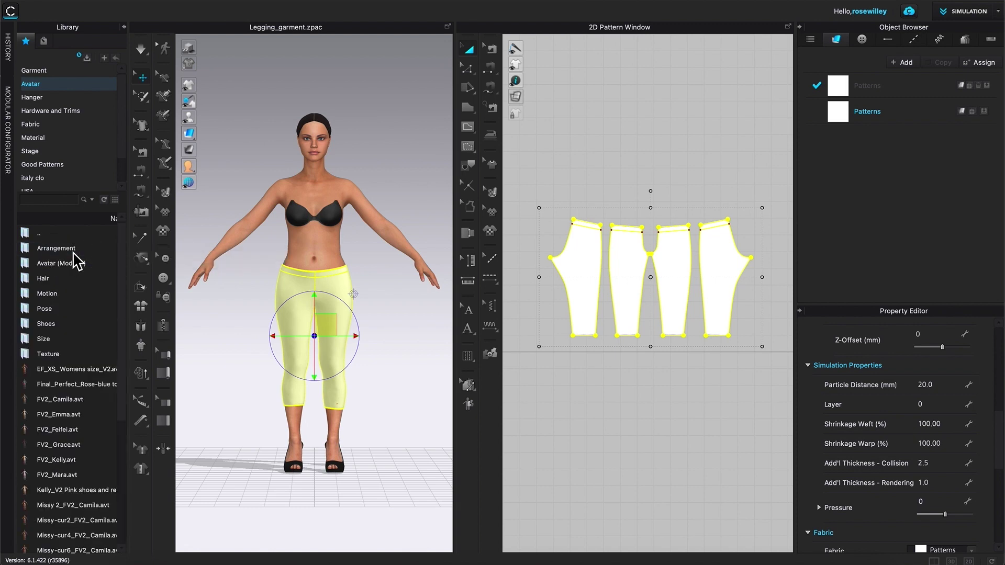
{"action": "double_click", "coordinate": [47, 339]}
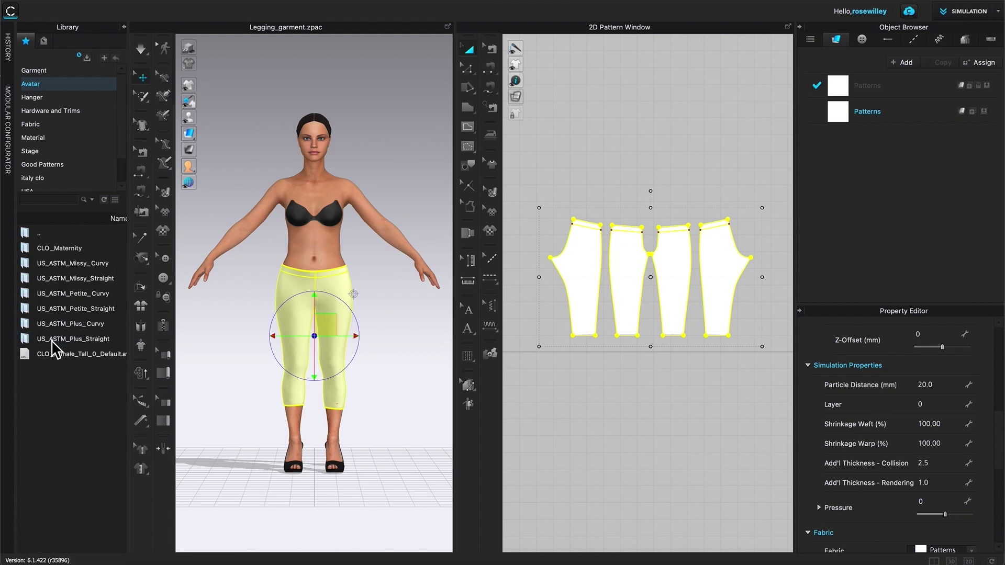
{"action": "double_click", "coordinate": [86, 264]}
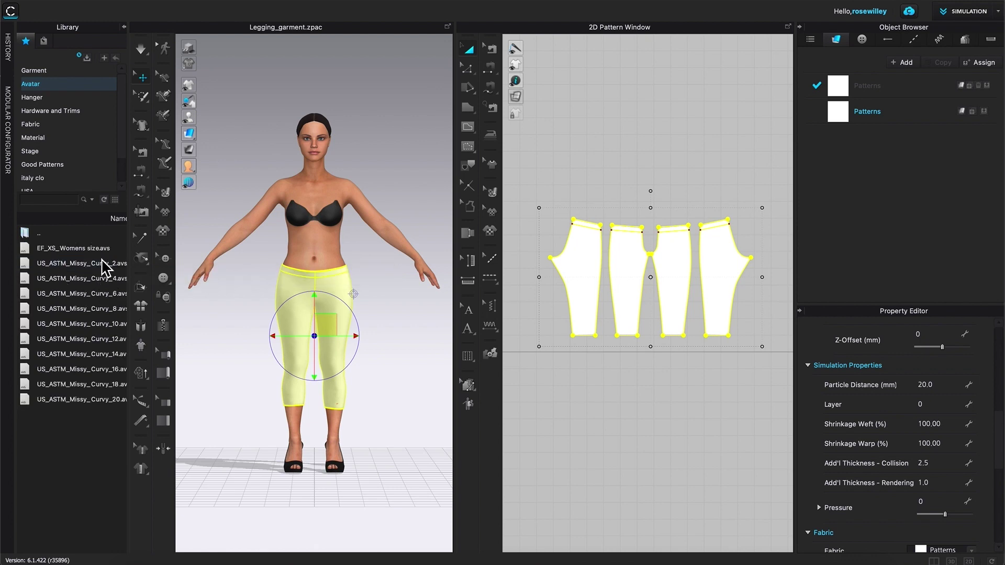
{"action": "left_click_drag", "start_coordinate": [135, 345], "coordinate": [156, 347]}
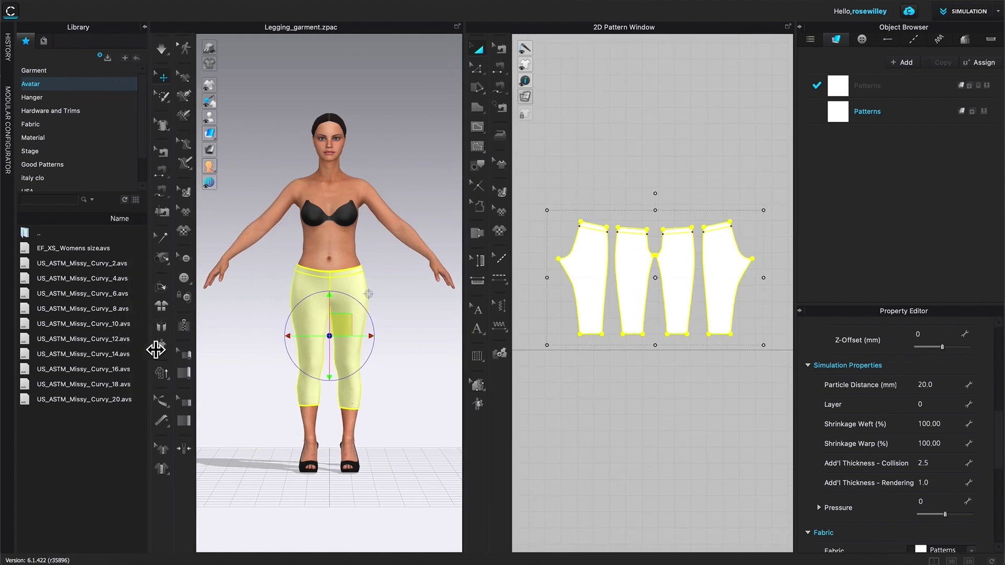
Apply US_ASTM_Missy_Curvy_6.avs to the female avatar.
{"action": "left_click", "coordinate": [90, 295]}
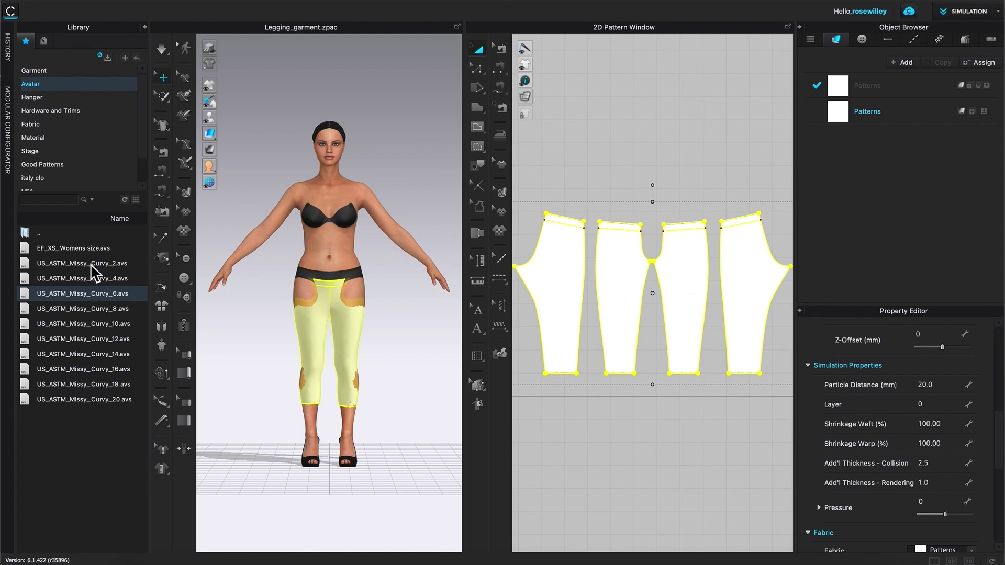
{"action": "scroll", "coordinate": [78, 144], "scroll_direction": "down", "scroll_amount": 2}
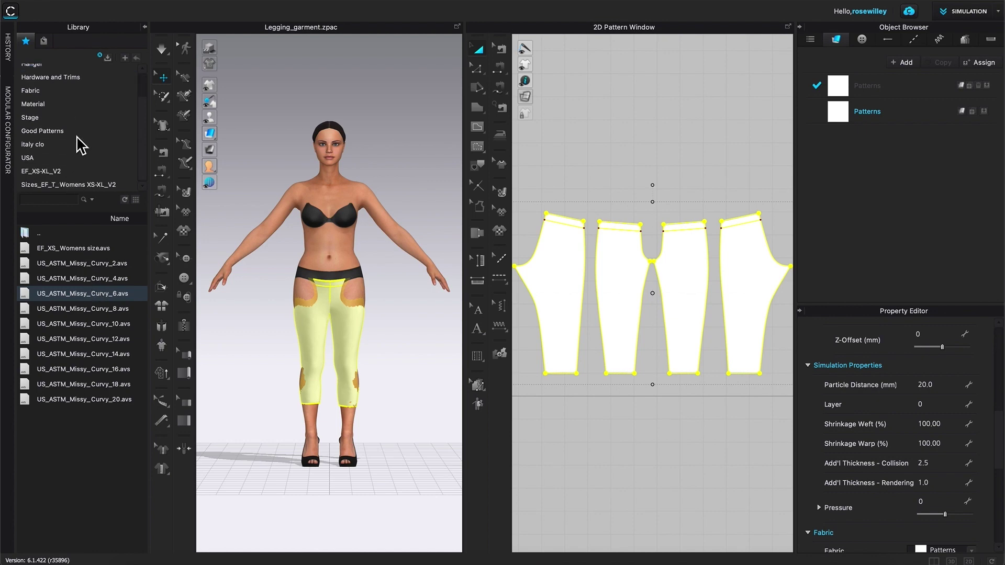
Open the Sizes_EF_T_Womens XS-XL_V2 folder and drag EF_T_Womens M_V2.avs onto the avatar.
{"action": "left_click", "coordinate": [90, 186]}
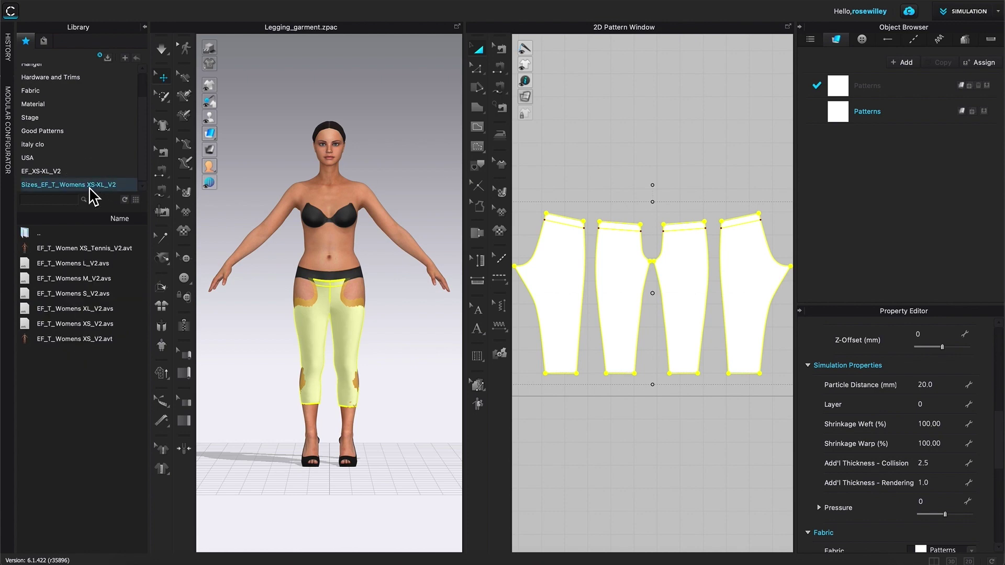
{"action": "left_click_drag", "start_coordinate": [117, 269], "coordinate": [328, 230]}
{"action": "left_click_drag", "start_coordinate": [76, 281], "coordinate": [341, 201]}
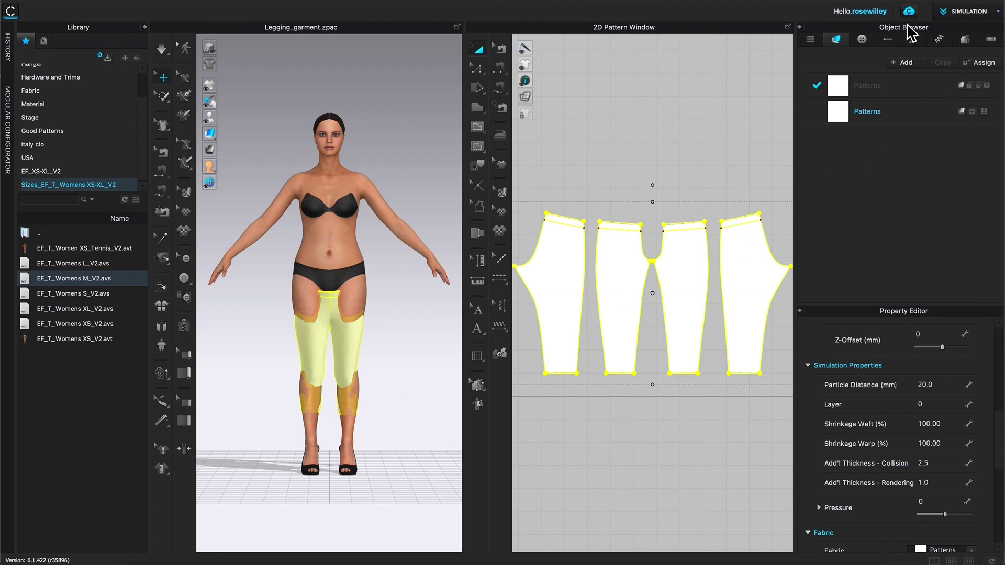
Add Size Group 1 in the Size tab and rename its base size from Size 1 to M.
{"action": "left_click", "coordinate": [966, 41]}
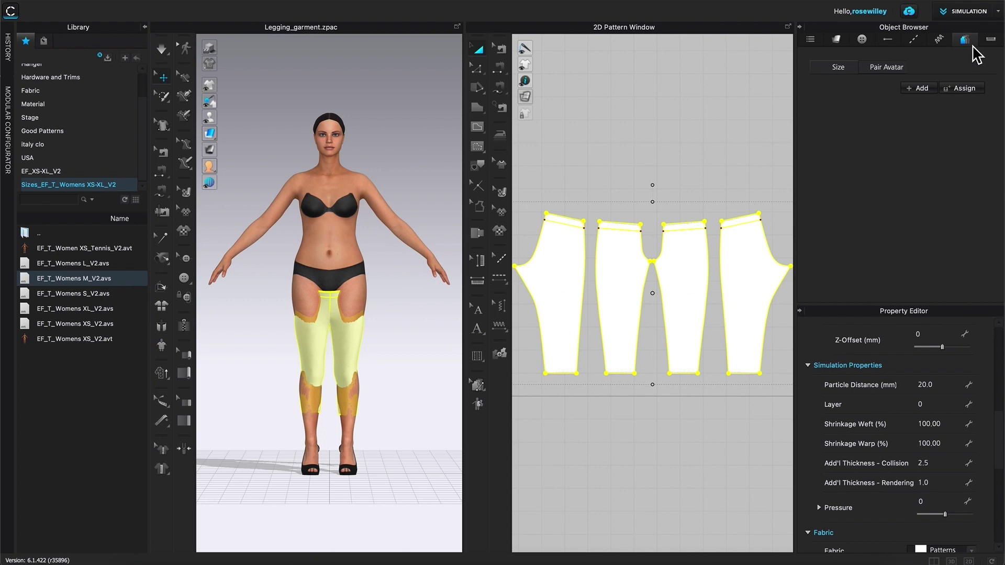
{"action": "left_click", "coordinate": [923, 90]}
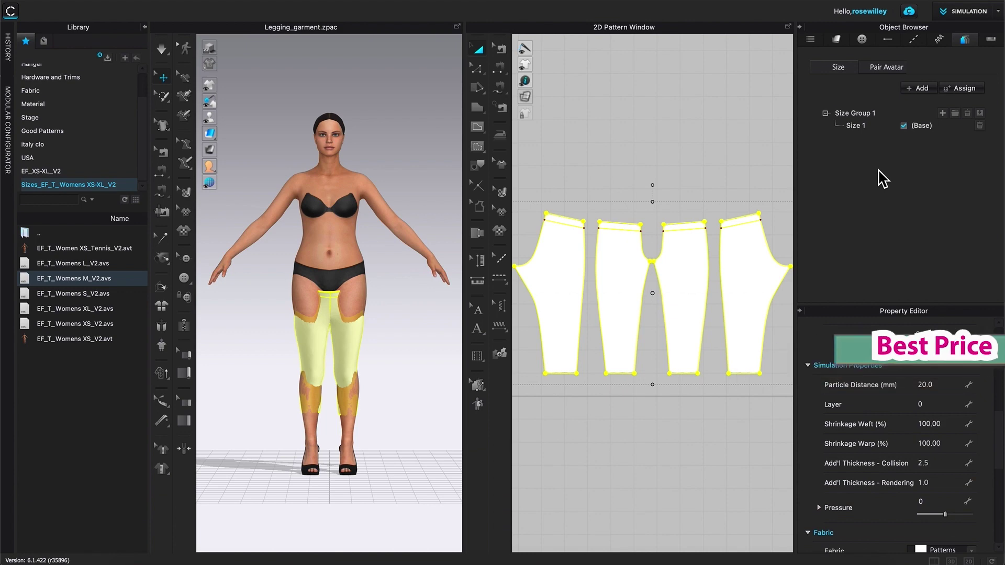
{"action": "double_click", "coordinate": [865, 128]}
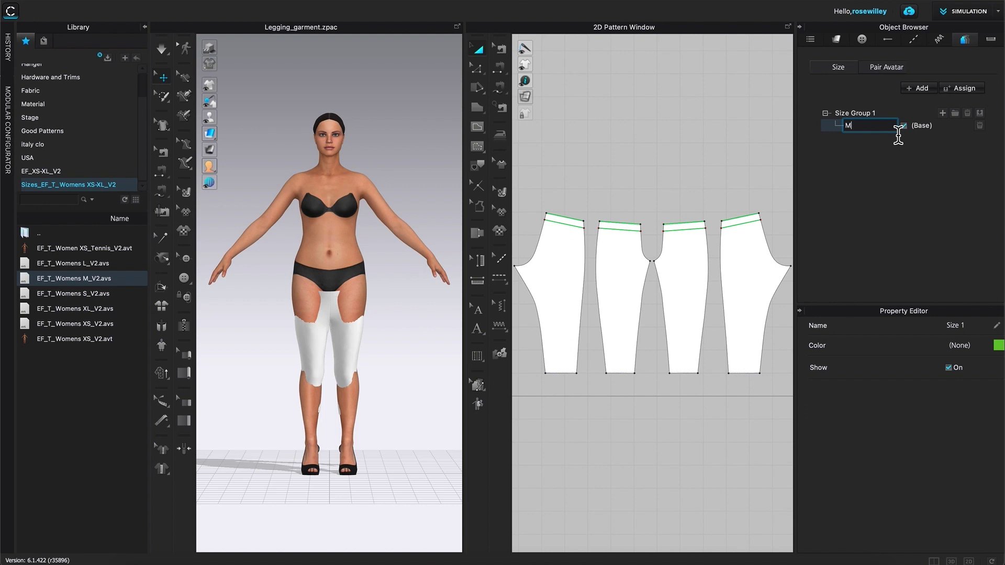
{"action": "key", "text": "Return"}
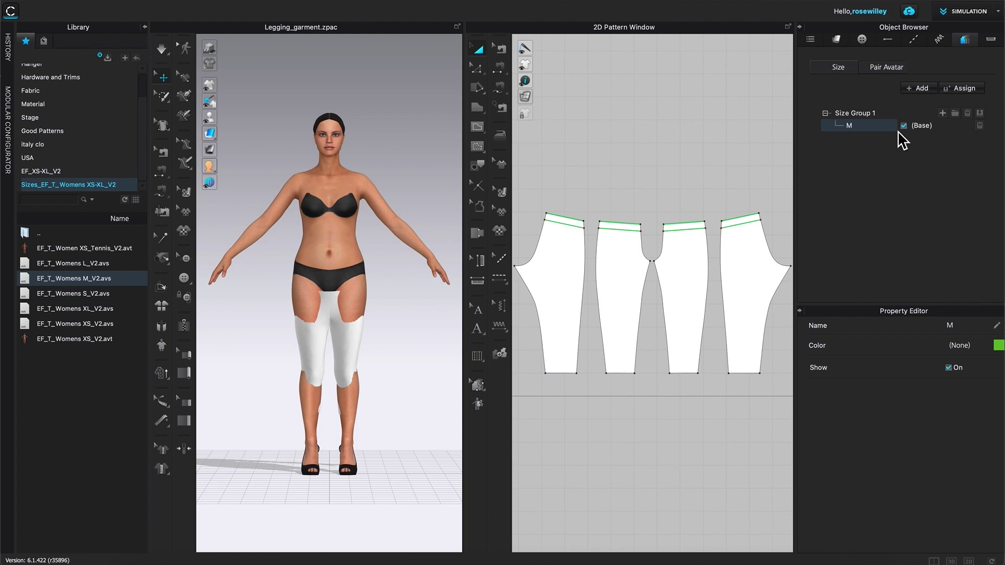
{"action": "scroll", "coordinate": [712, 196], "scroll_direction": "down", "scroll_amount": 3}
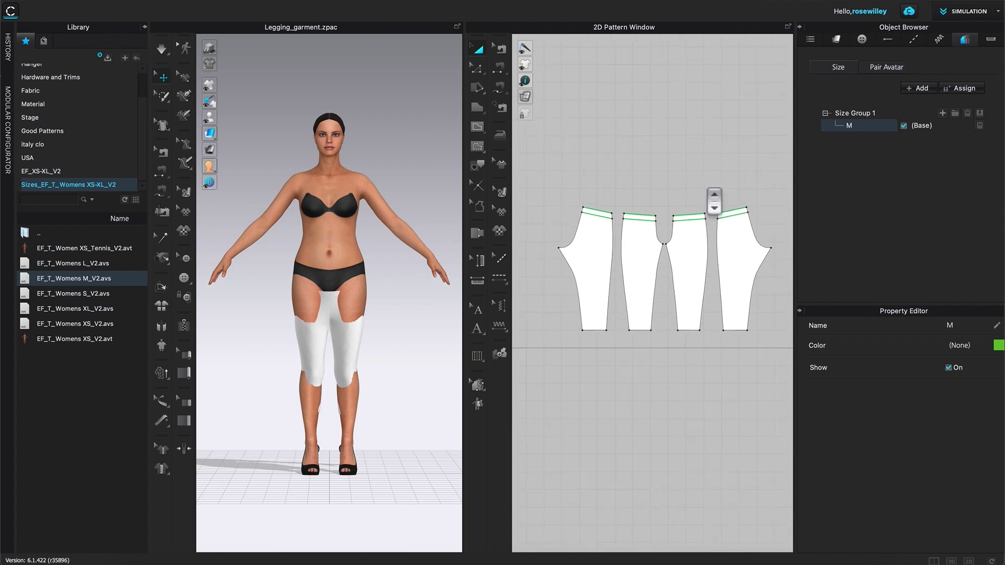
{"action": "left_click_drag", "start_coordinate": [546, 154], "coordinate": [783, 376]}
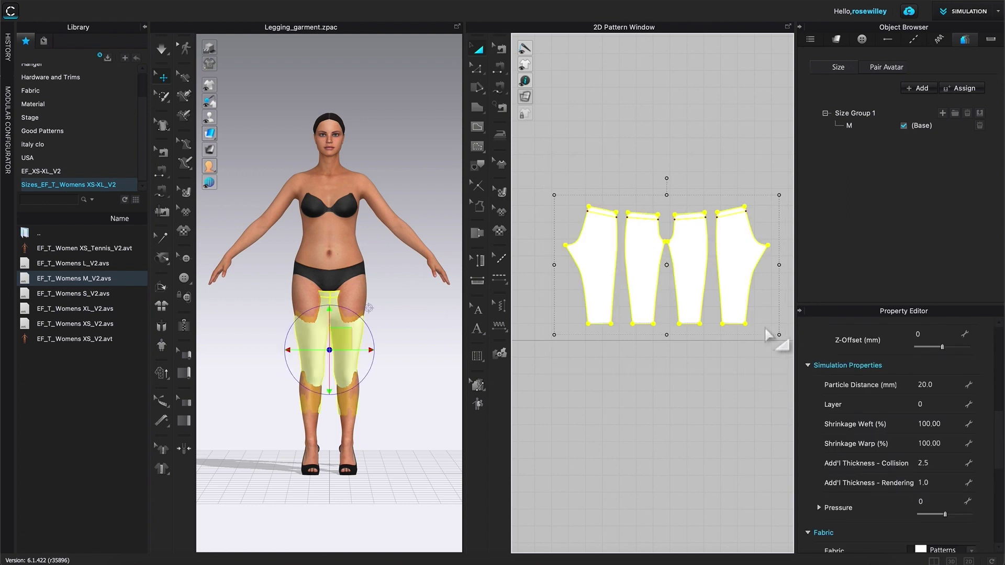
{"action": "right_click_drag", "start_coordinate": [701, 409], "coordinate": [670, 400]}
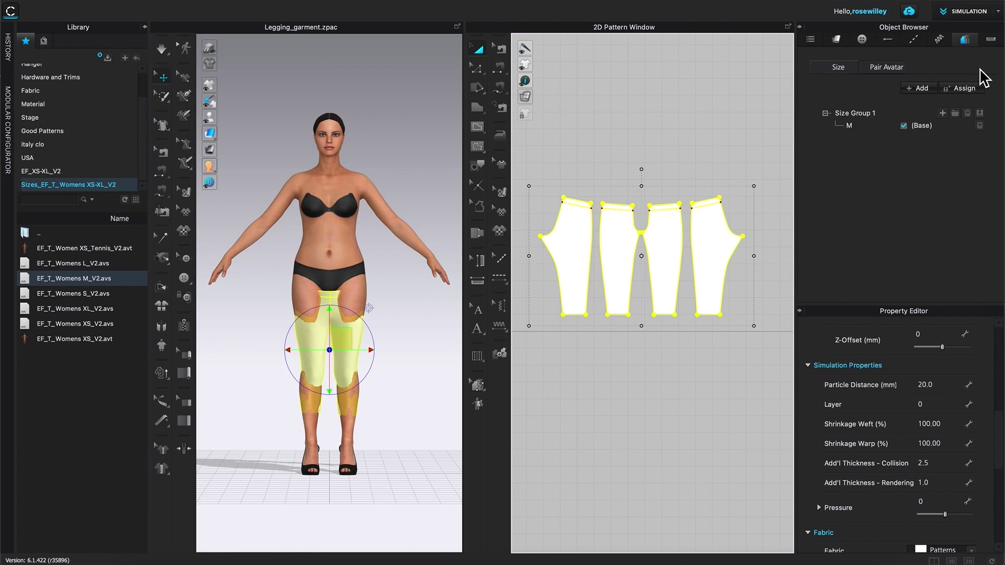
{"action": "left_click", "coordinate": [987, 125]}
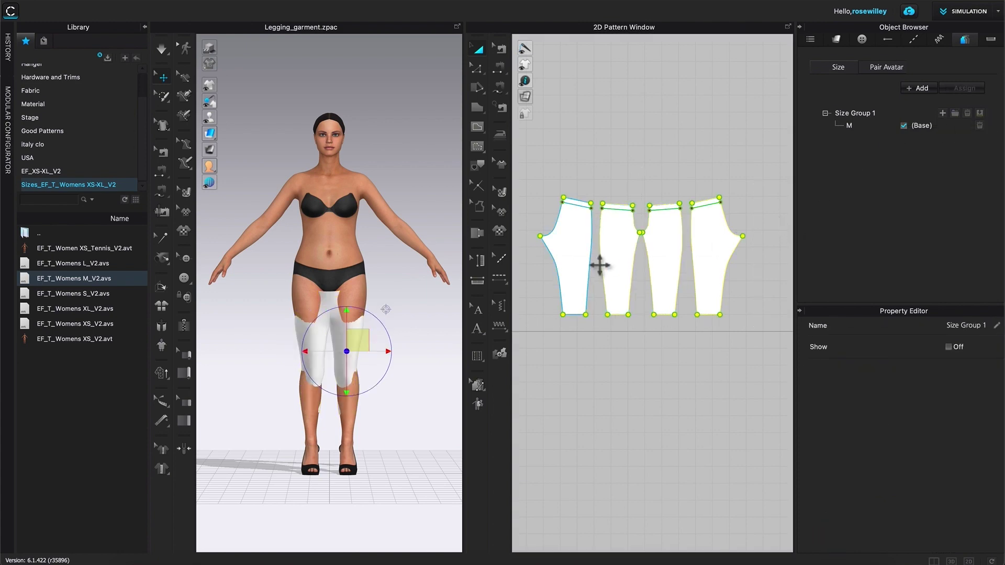
{"action": "scroll", "coordinate": [602, 272], "scroll_direction": "up", "scroll_amount": 2}
{"action": "scroll", "coordinate": [601, 271], "scroll_direction": "down", "scroll_amount": 1}
{"action": "scroll", "coordinate": [602, 272], "scroll_direction": "up", "scroll_amount": 2}
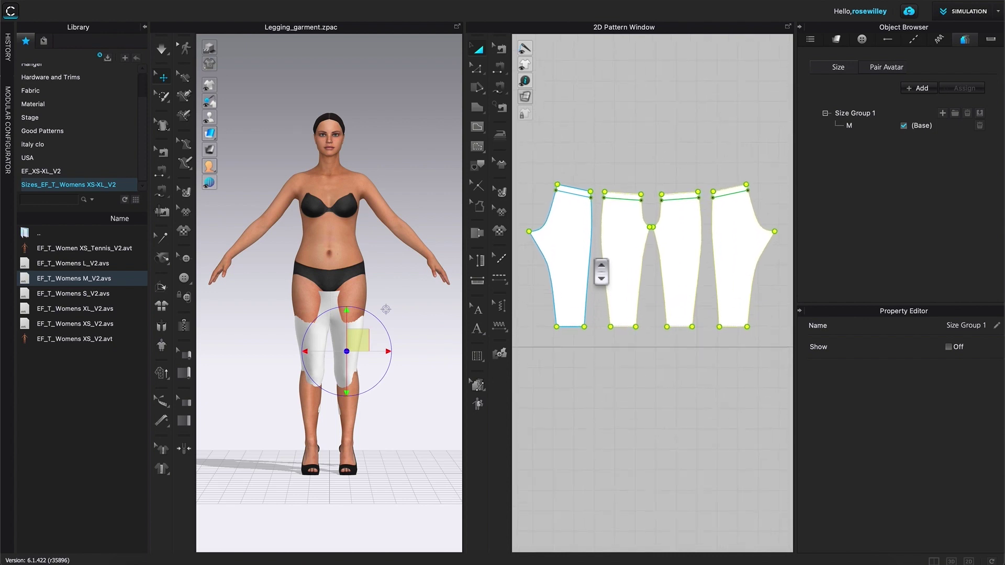
{"action": "scroll", "coordinate": [602, 272], "scroll_direction": "up", "scroll_amount": 1}
{"action": "middle_click_drag", "start_coordinate": [602, 269], "coordinate": [666, 236]}
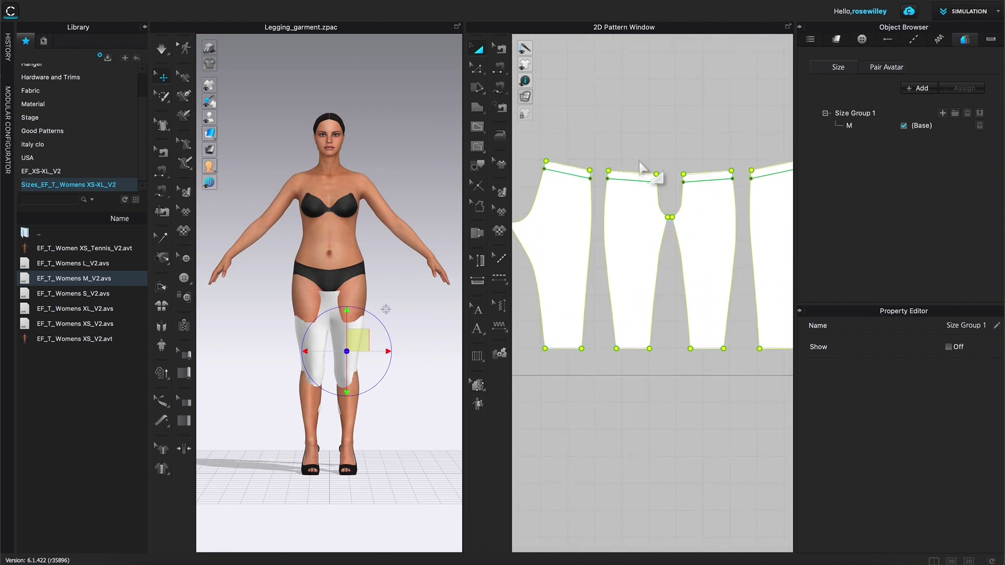
{"action": "scroll", "coordinate": [648, 173], "scroll_direction": "up", "scroll_amount": 1}
{"action": "scroll", "coordinate": [648, 173], "scroll_direction": "down", "scroll_amount": 1}
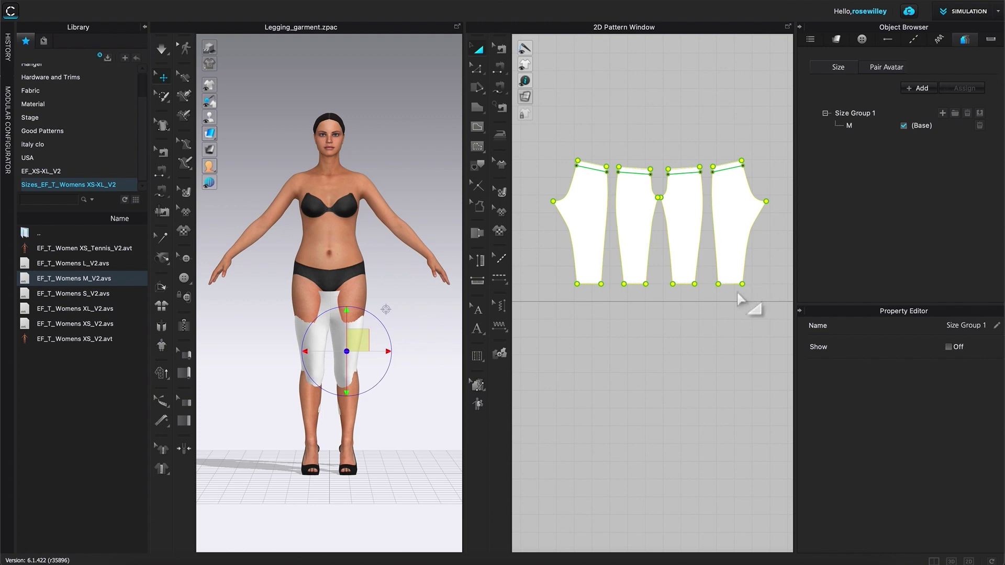
Run Auto Grading on the leggings with Maintain Pattern Curvature at 100%.
{"action": "left_click", "coordinate": [483, 409]}
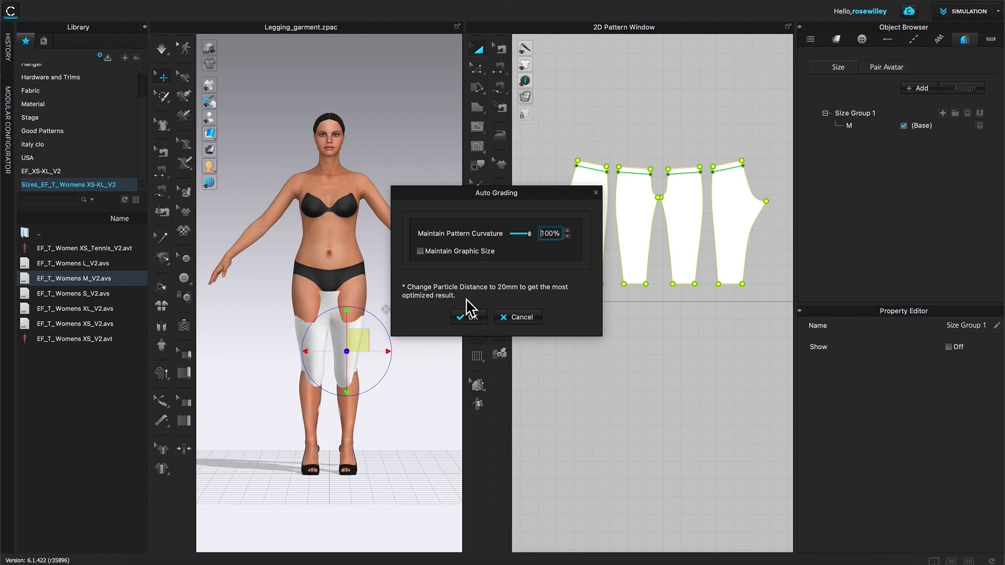
{"action": "left_click", "coordinate": [473, 318]}
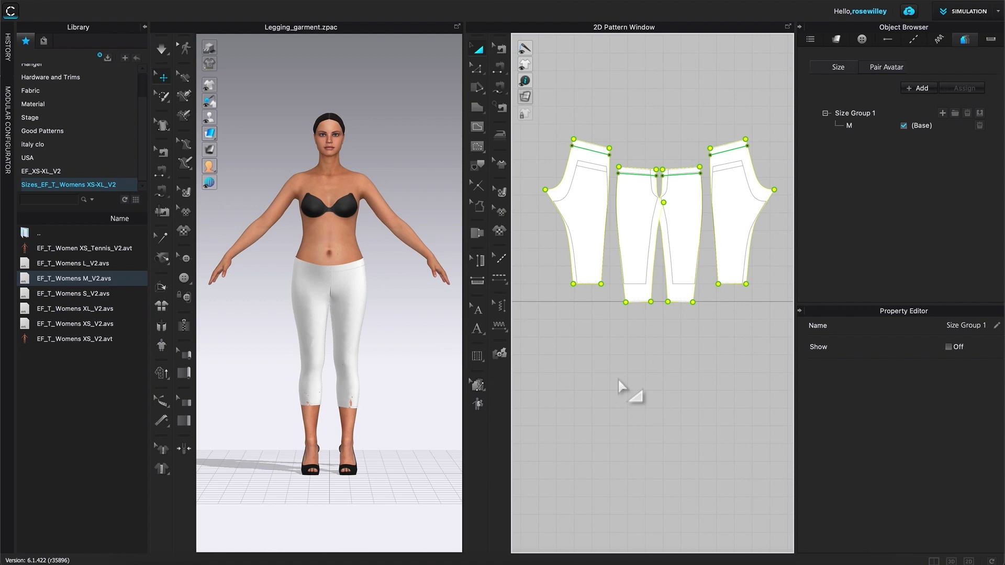
Zoom out the 2D window and nudge the two left leggings pieces slightly left, then deselect.
{"action": "scroll", "coordinate": [603, 294], "scroll_direction": "down", "scroll_amount": 2}
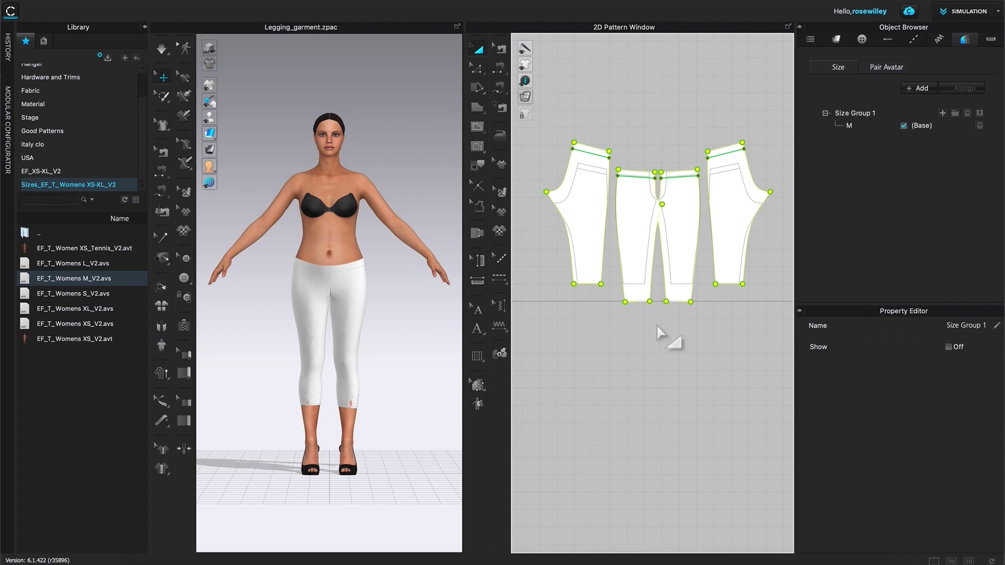
{"action": "scroll", "coordinate": [662, 332], "scroll_direction": "down", "scroll_amount": 2}
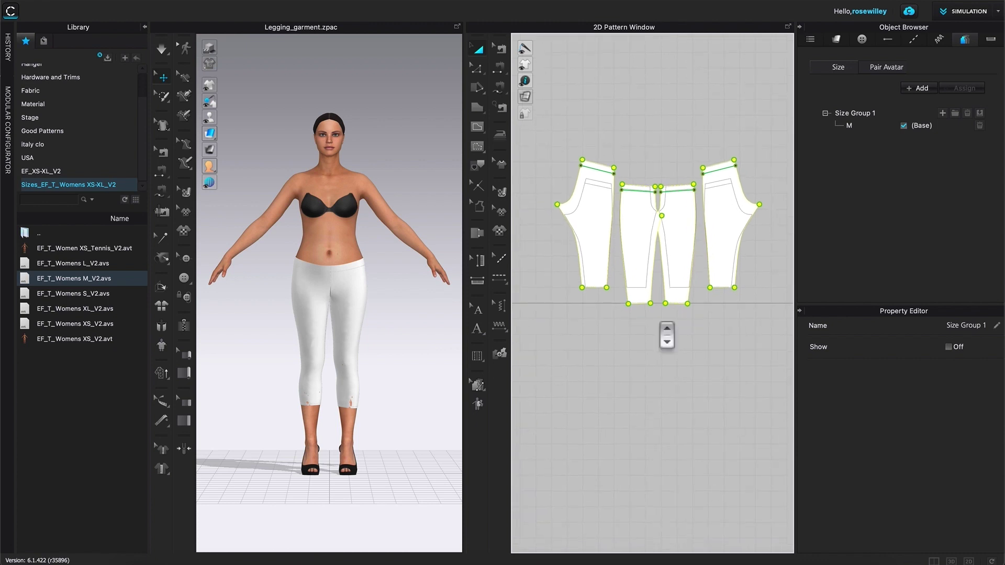
{"action": "scroll", "coordinate": [687, 339], "scroll_direction": "down", "scroll_amount": 1}
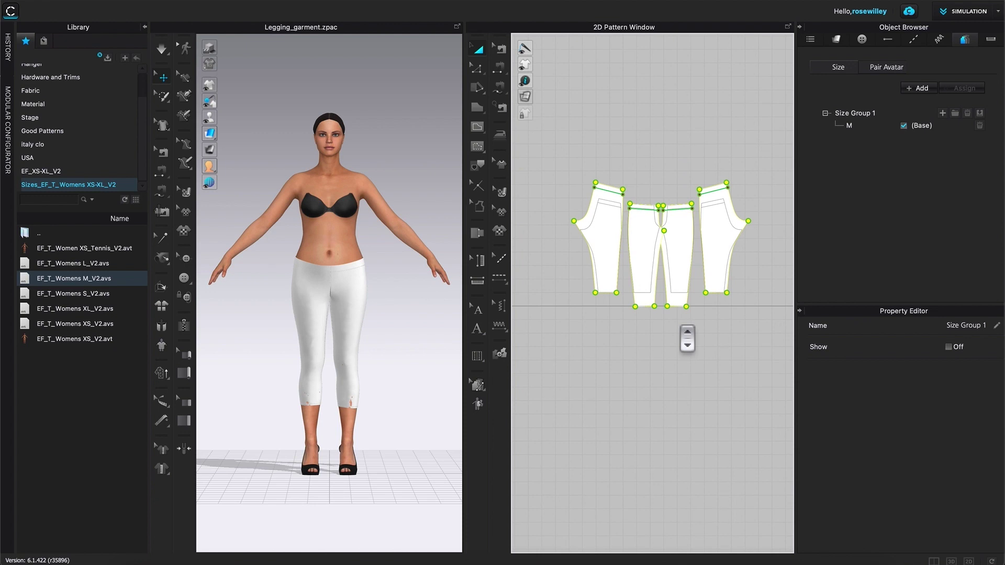
{"action": "left_click", "coordinate": [681, 272]}
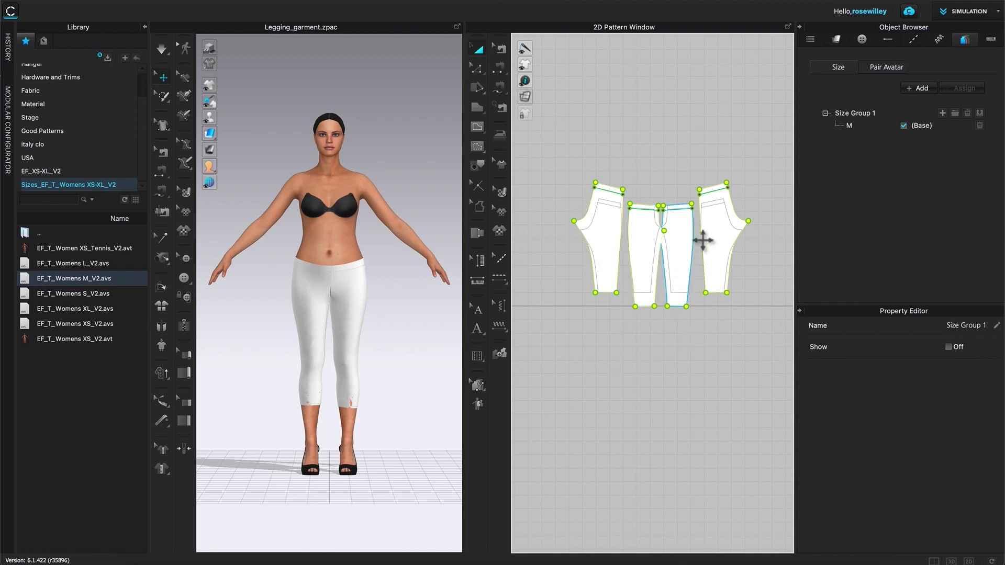
{"action": "left_click", "coordinate": [533, 321]}
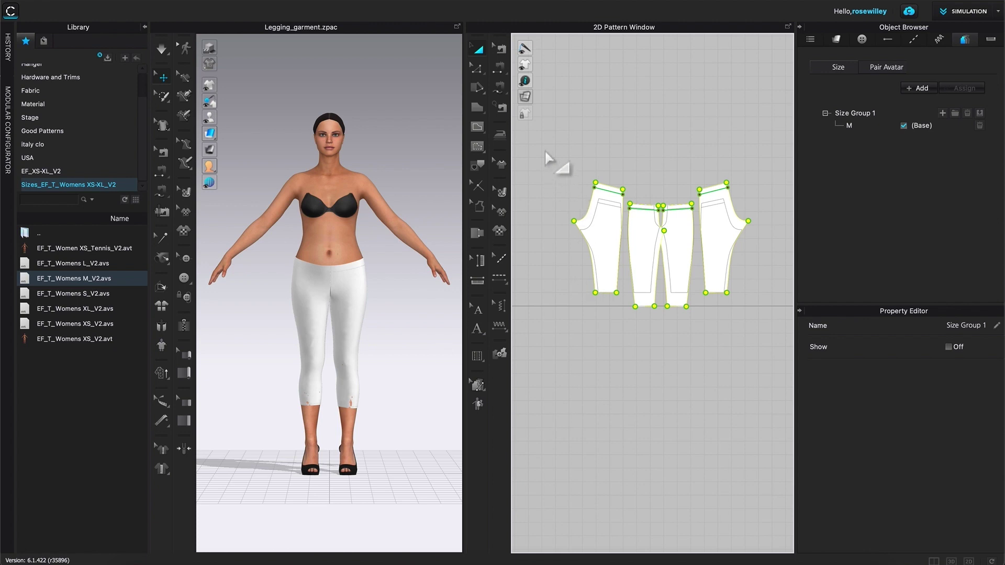
{"action": "left_click_drag", "start_coordinate": [545, 150], "coordinate": [657, 325]}
{"action": "left_click_drag", "start_coordinate": [645, 278], "coordinate": [636, 277]}
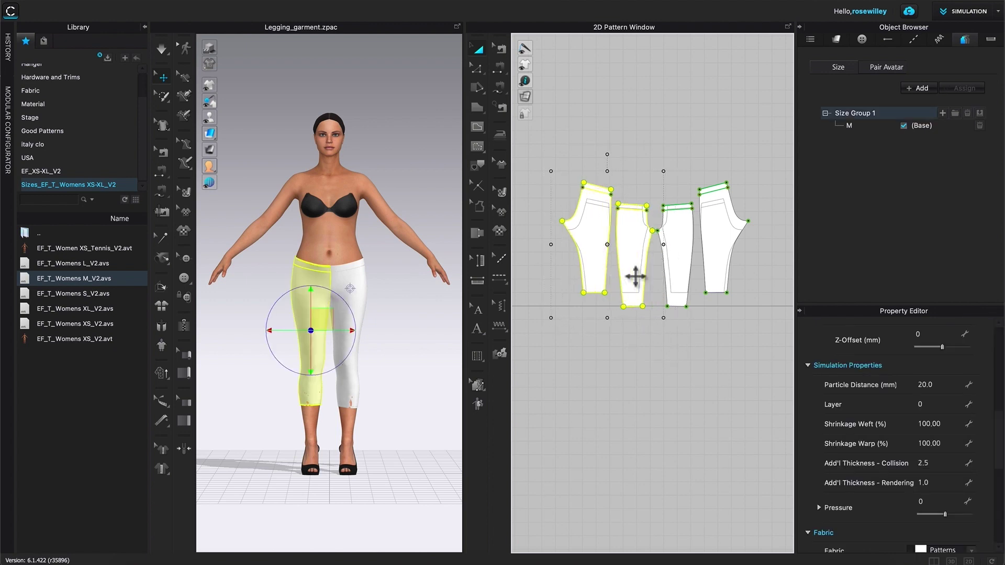
{"action": "left_click", "coordinate": [648, 362]}
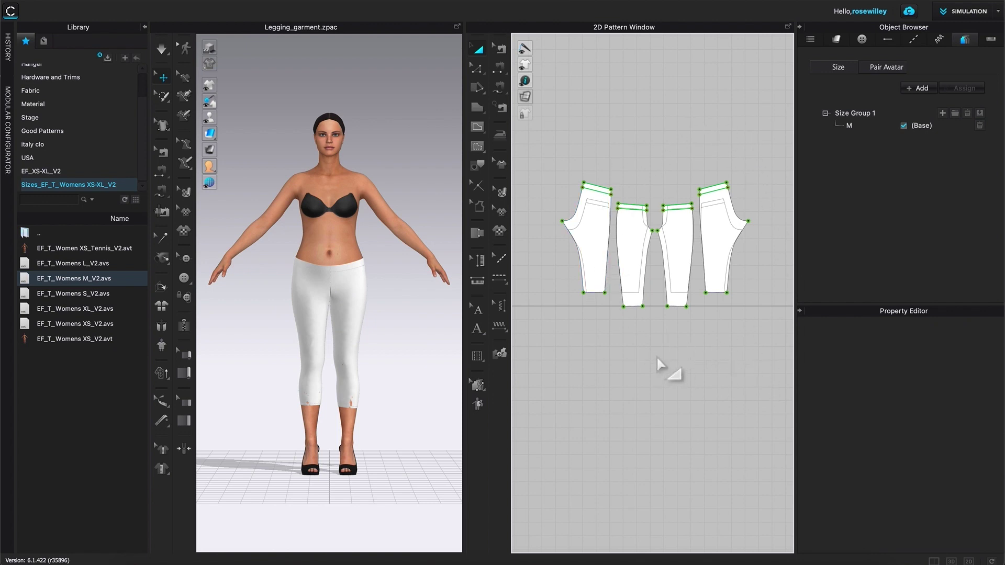
Select all four leggings pattern pieces and strengthen them.
{"action": "scroll", "coordinate": [674, 371], "scroll_direction": "down", "scroll_amount": 1}
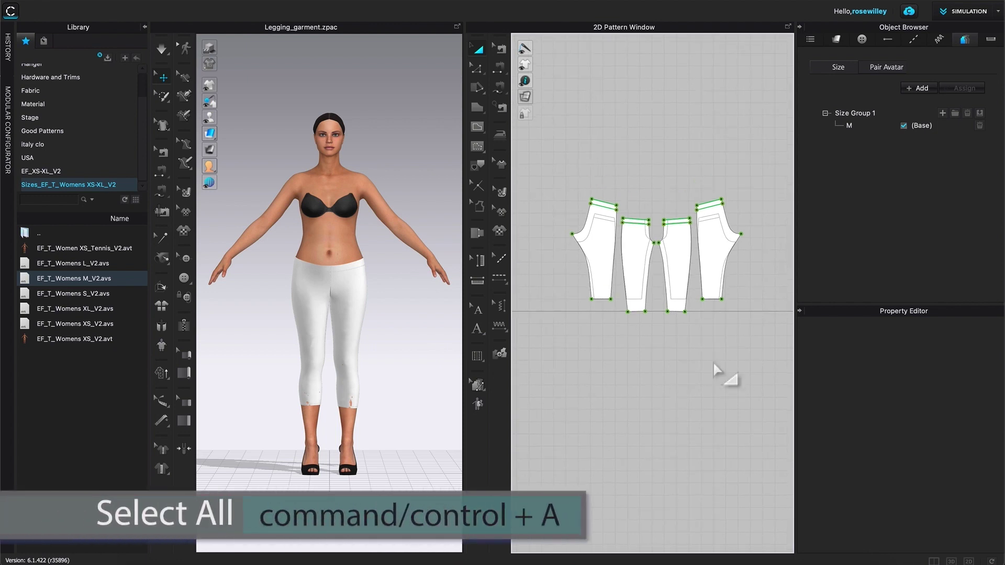
{"action": "key", "text": "ctrl+a"}
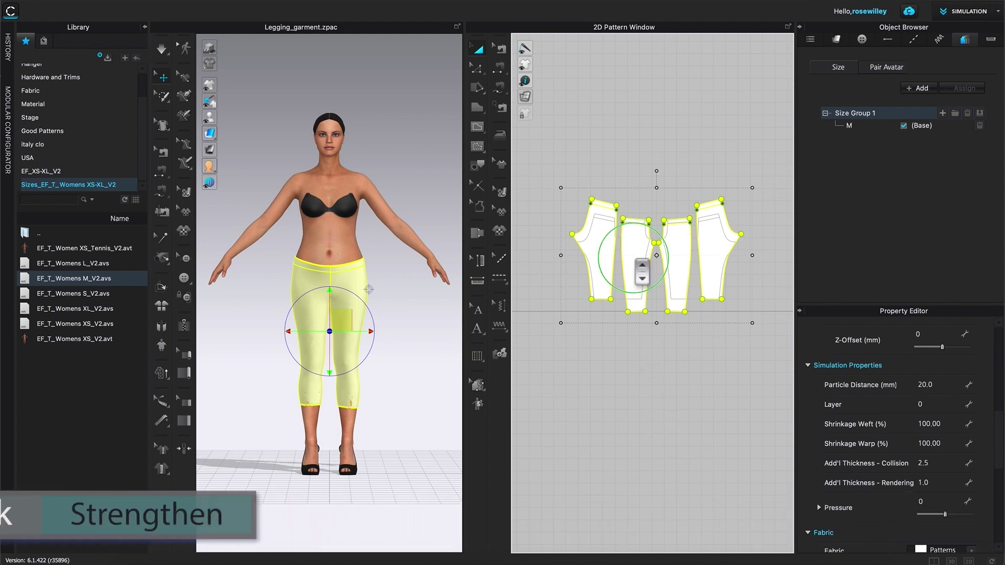
{"action": "right_click", "coordinate": [637, 261]}
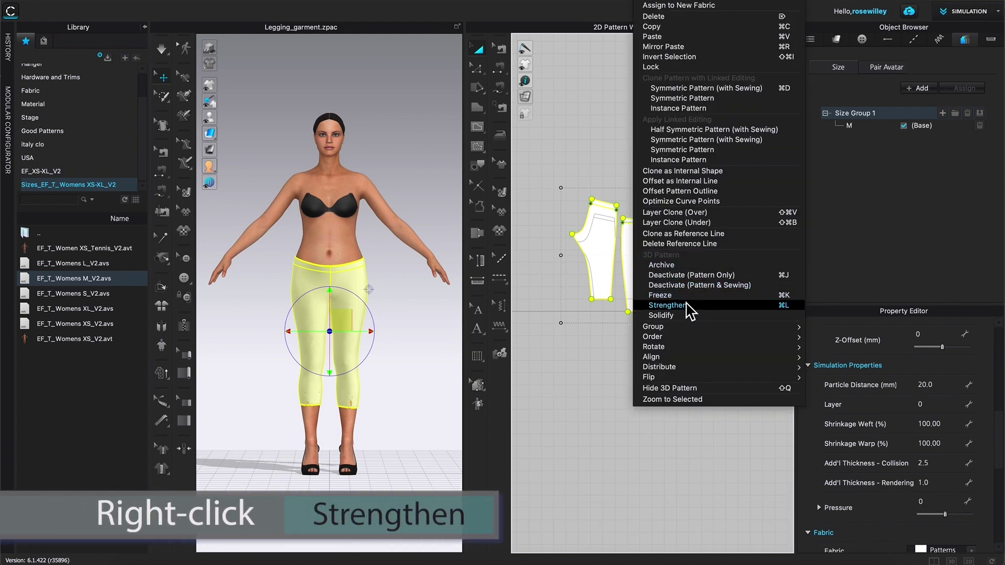
{"action": "left_click", "coordinate": [668, 306]}
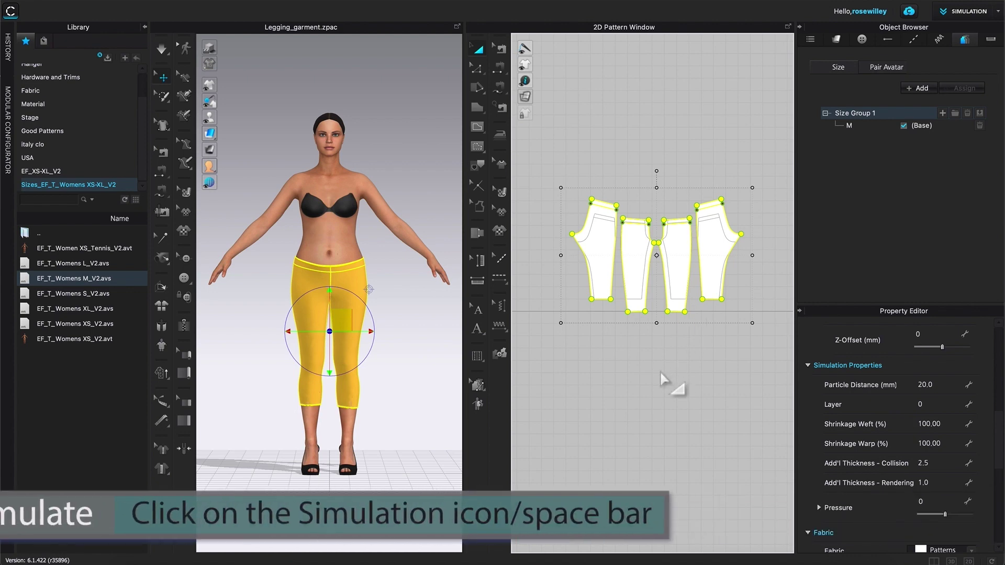
Run a brief simulation of the strengthened leggings, then unstrengthen all pieces.
{"action": "key", "text": "space"}
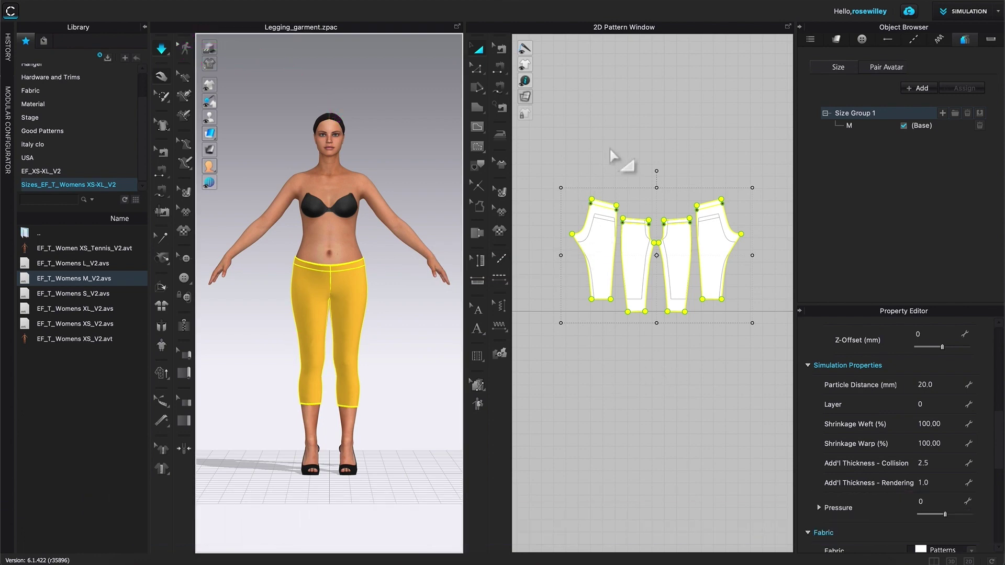
{"action": "key", "text": "space"}
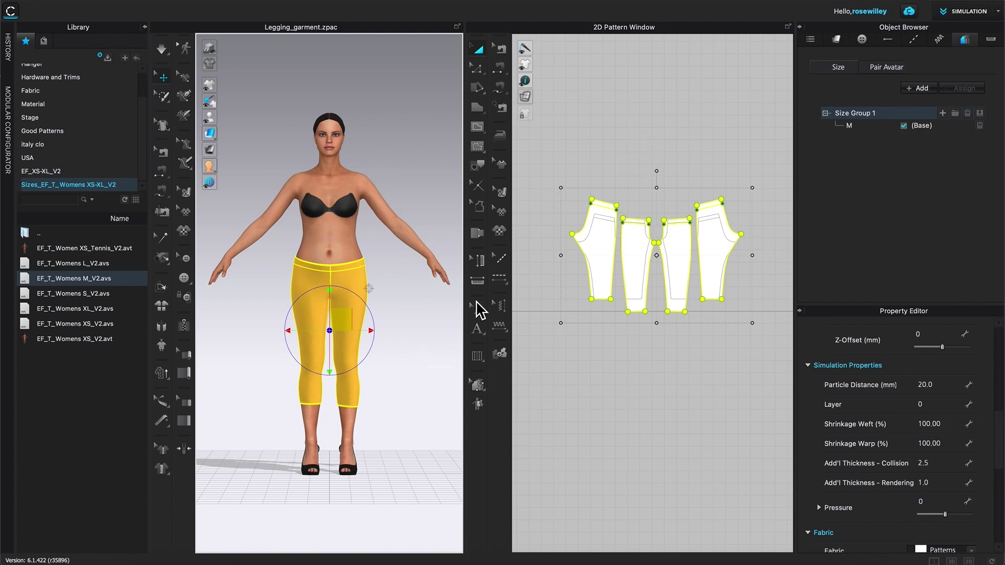
{"action": "right_click", "coordinate": [642, 269]}
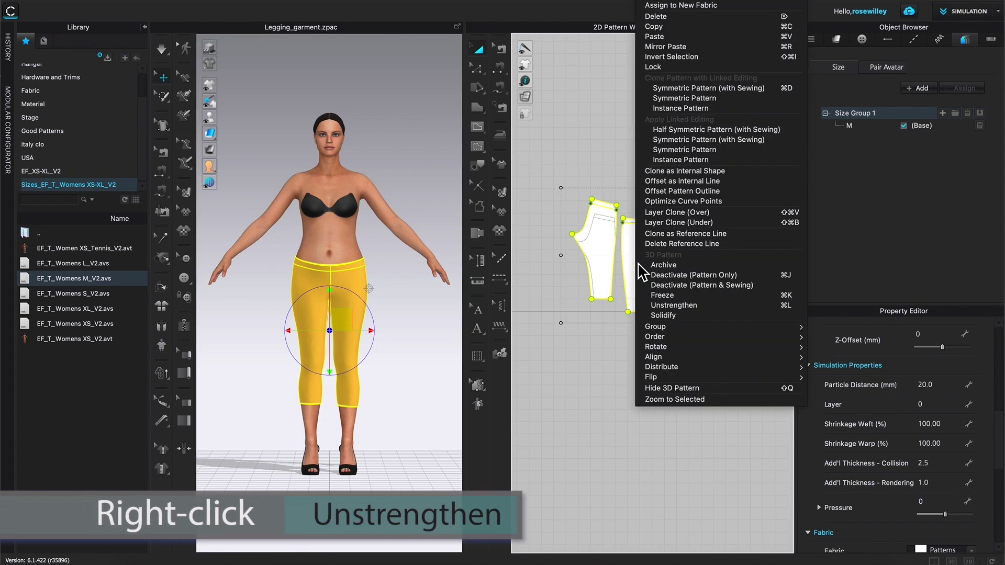
{"action": "left_click", "coordinate": [674, 305]}
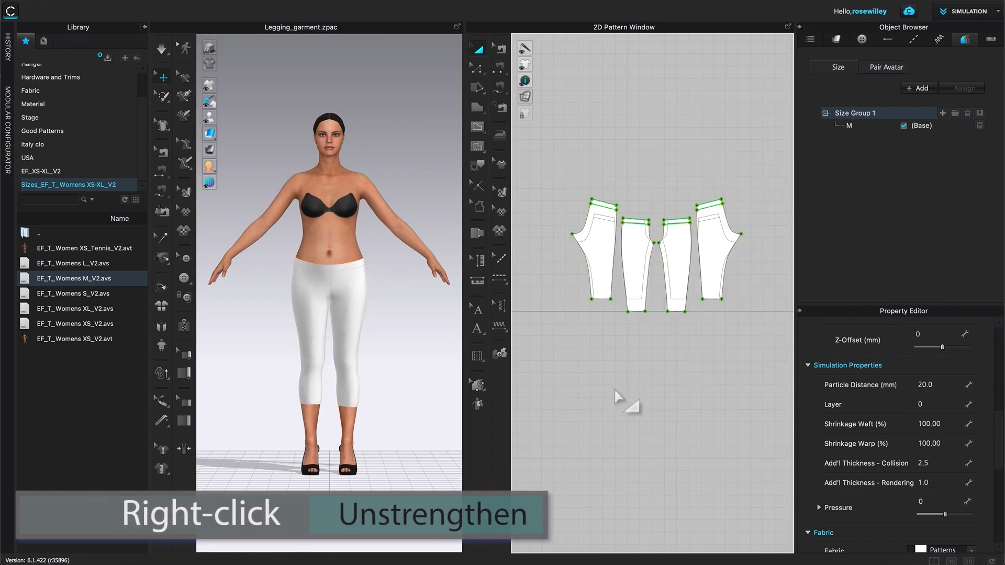
{"action": "scroll", "coordinate": [401, 441], "scroll_direction": "up", "scroll_amount": 5}
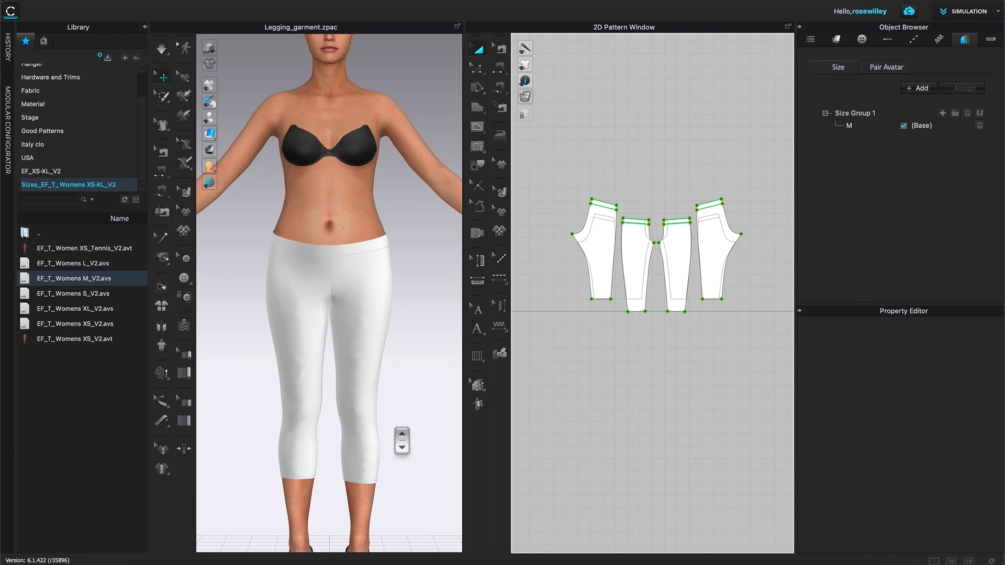
{"action": "right_click_drag", "start_coordinate": [436, 381], "coordinate": [354, 420]}
{"action": "middle_click_drag", "start_coordinate": [412, 471], "coordinate": [404, 406]}
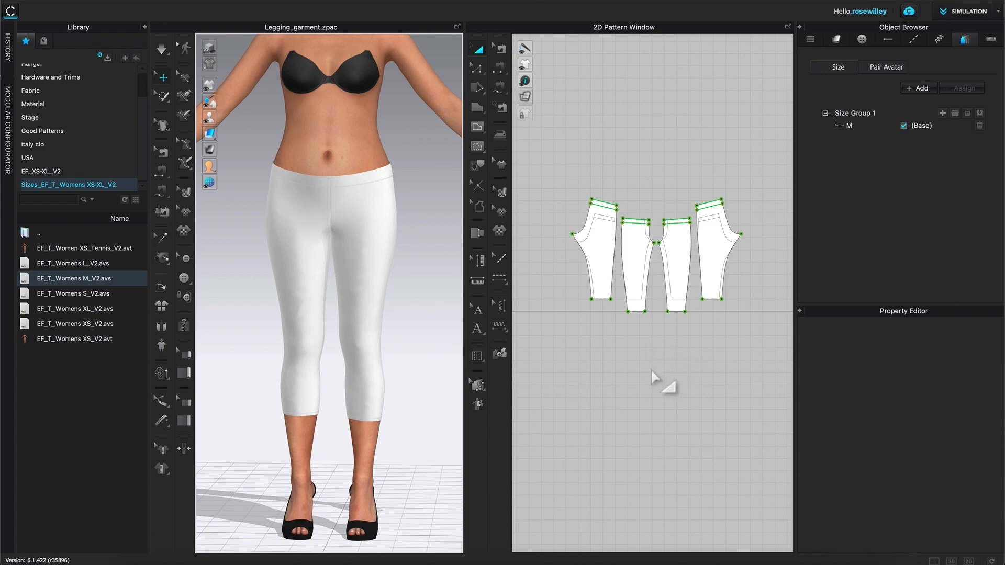
{"action": "scroll", "coordinate": [400, 438], "scroll_direction": "down", "scroll_amount": 3}
{"action": "scroll", "coordinate": [401, 440], "scroll_direction": "up", "scroll_amount": 3}
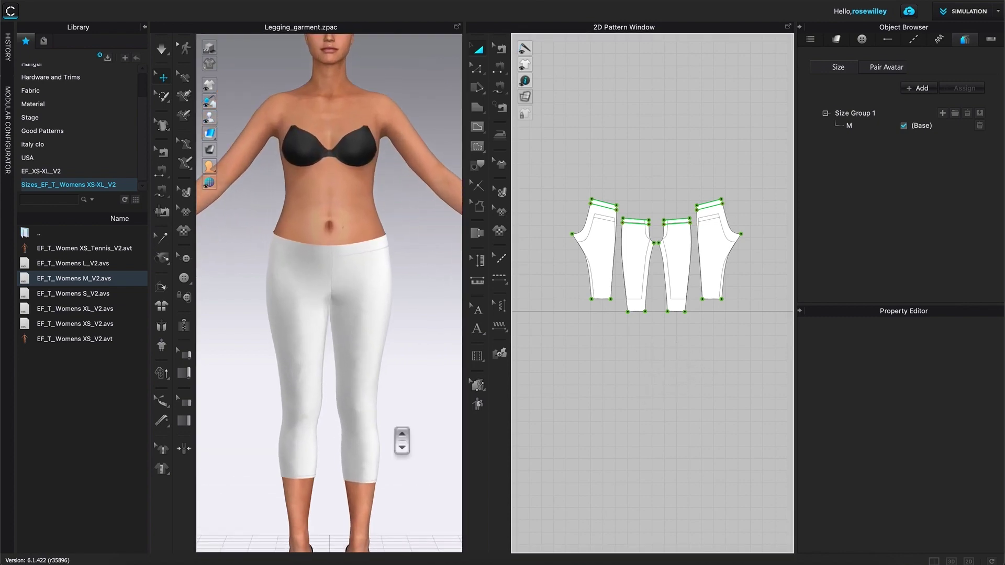
{"action": "left_click", "coordinate": [436, 372]}
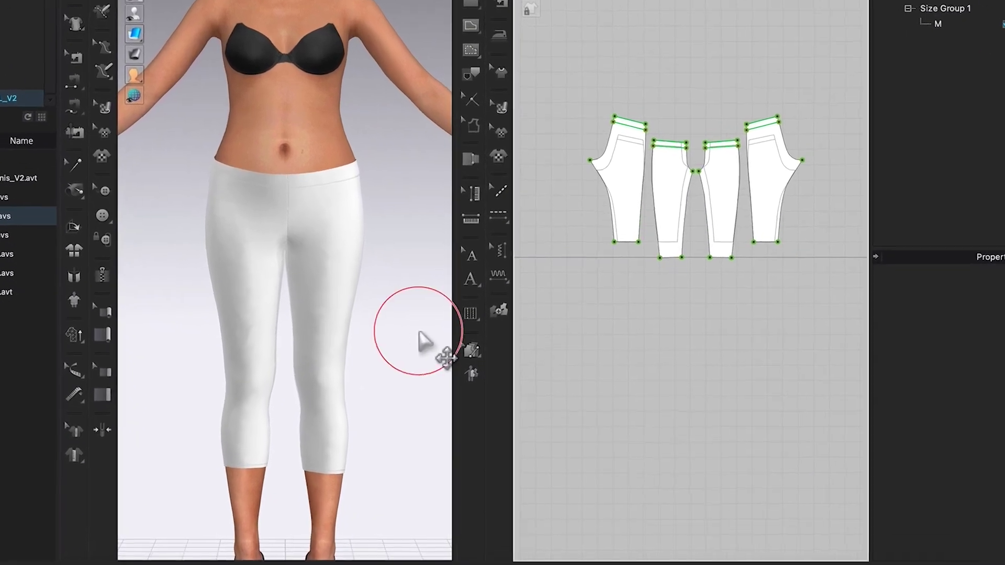
{"action": "right_click_drag", "start_coordinate": [420, 331], "coordinate": [288, 369]}
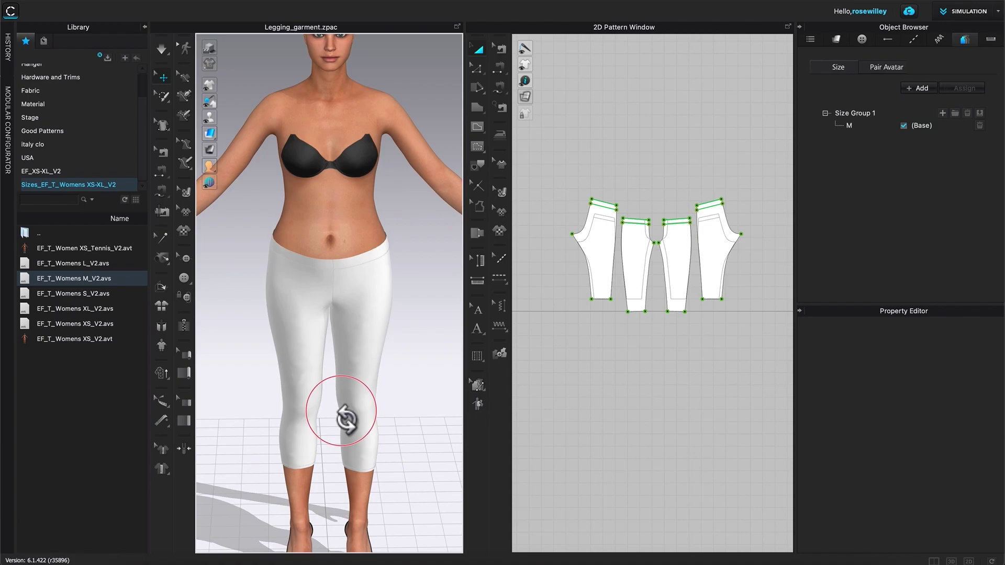